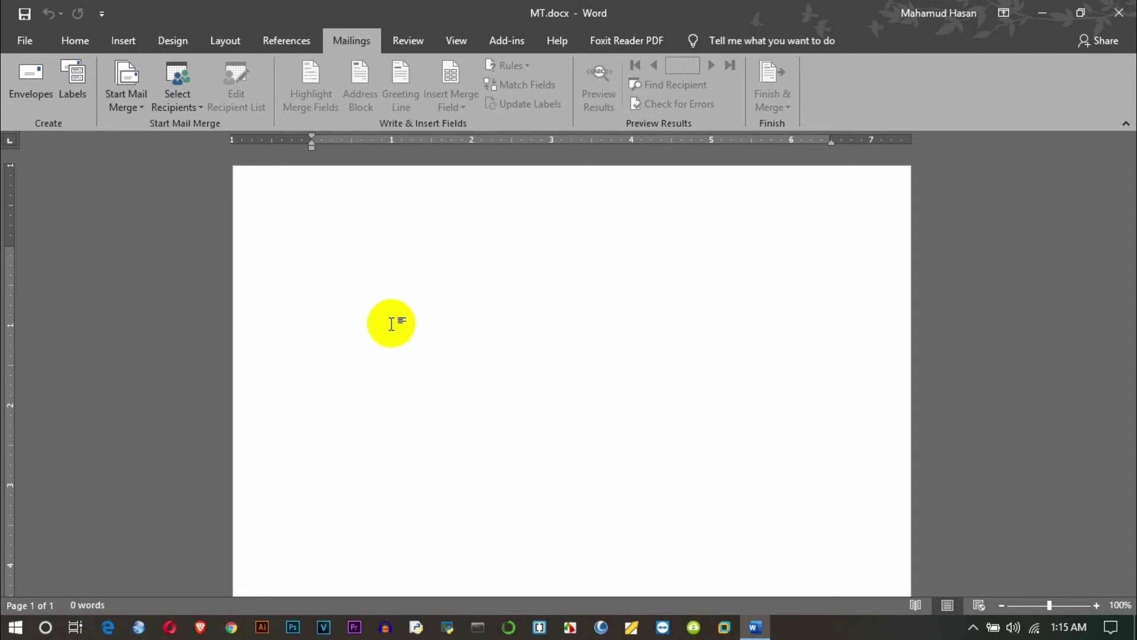
Type the letter heading lines 'To', 'the headmaster' and 'X boys school'.
type("To")
key("Return")
type("the hea")
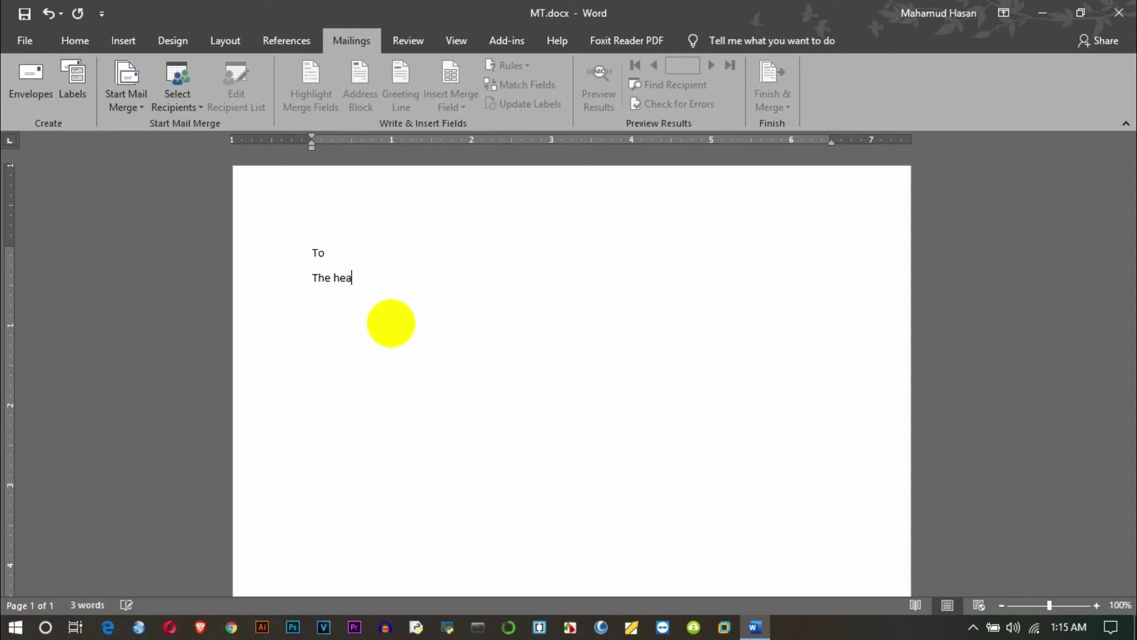
type("dmaster")
key("Return")
type("b")
key("BackSpace")
type("X boye")
type("s")
key("BackSpace")
key("BackSpace")
type("boy")
type("s s")
type("chool")
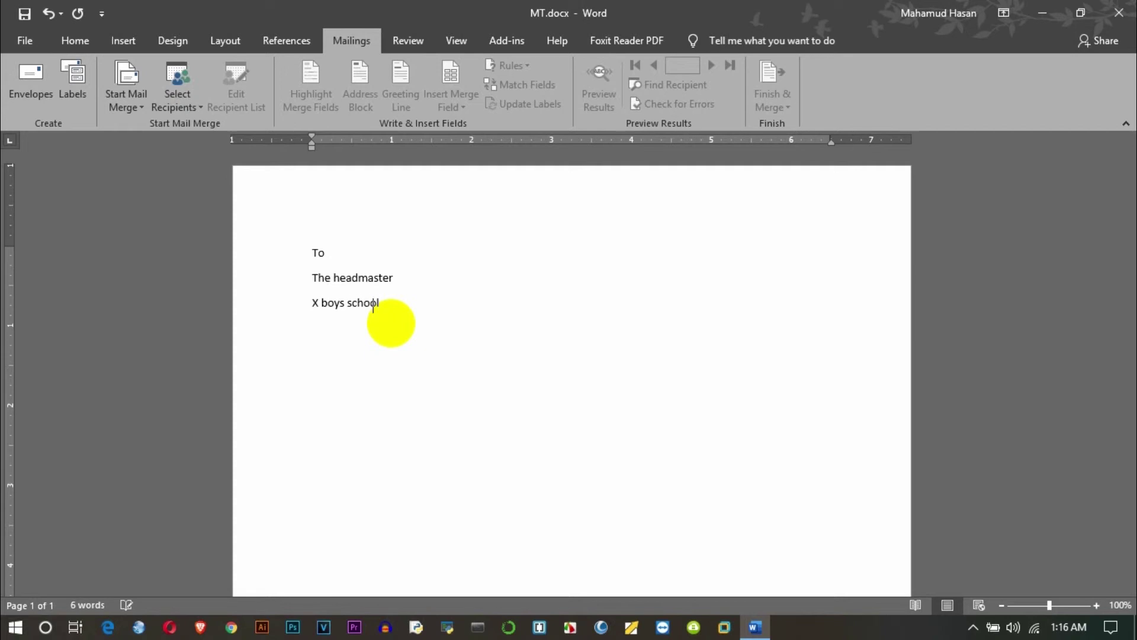
key("Return")
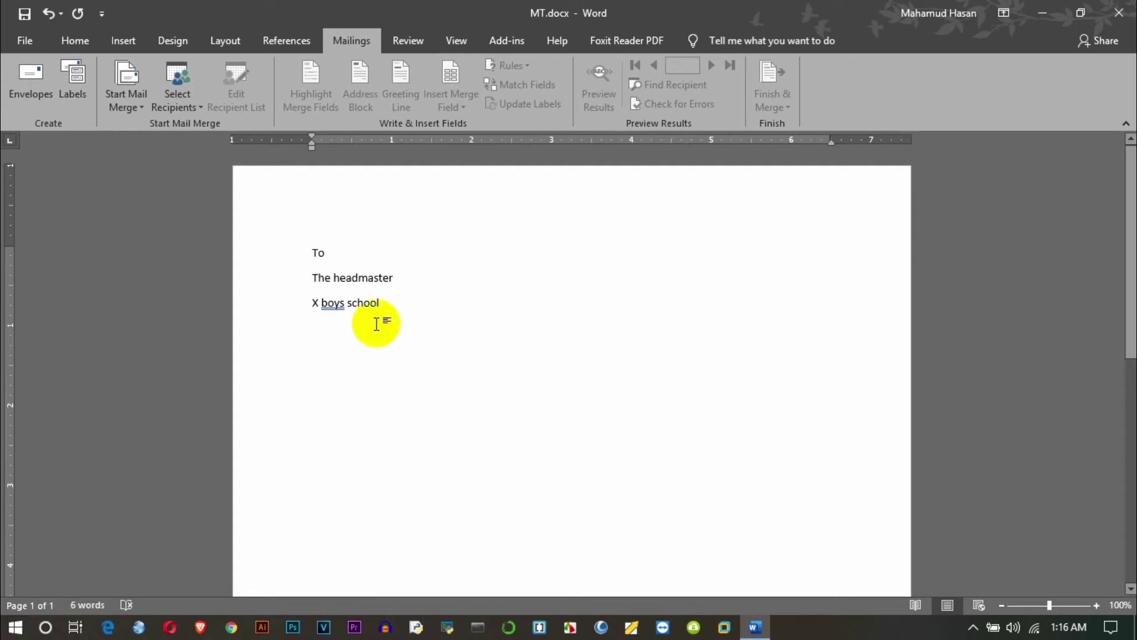
Correct 'boys' to the suggested "boys'" and place the cursor below the school name.
right_click(326, 303)
key("Escape")
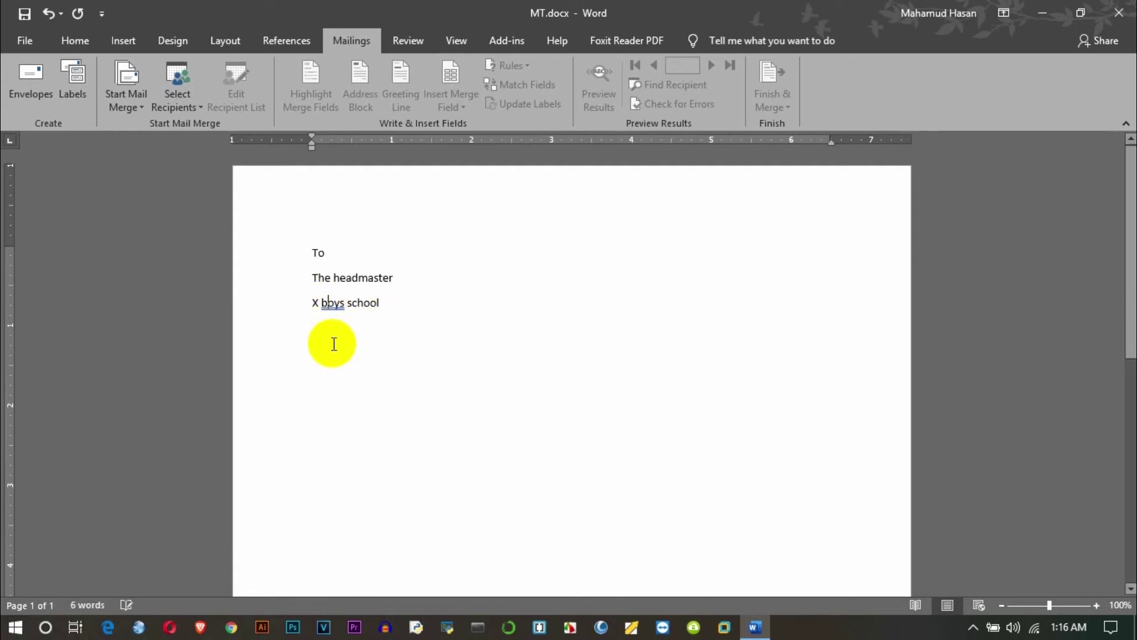
right_click(343, 308)
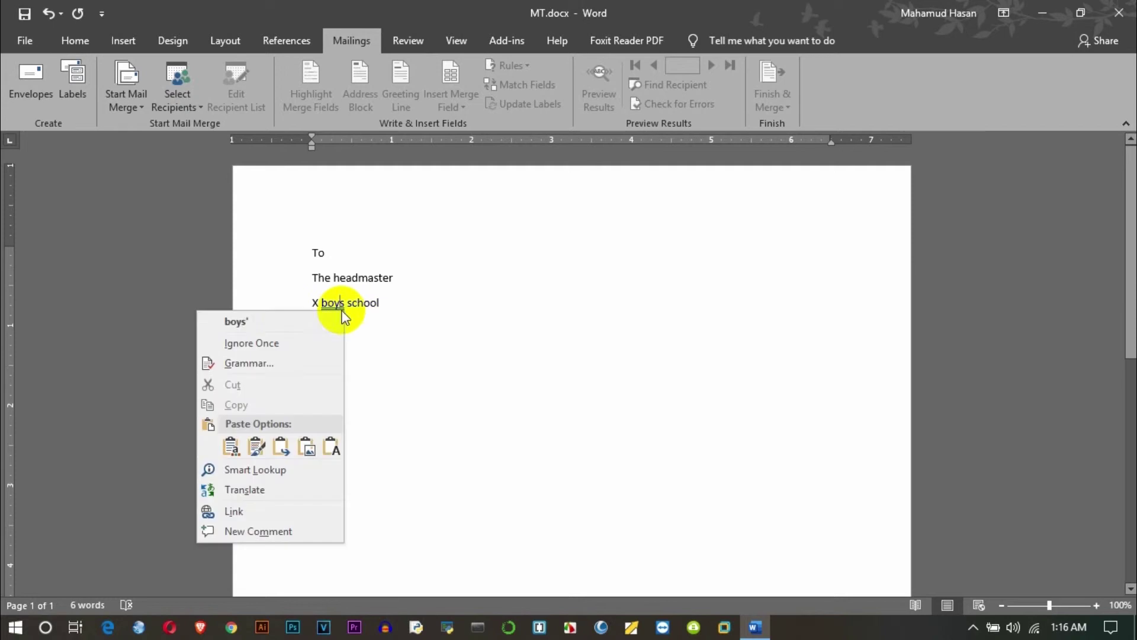
left_click(266, 322)
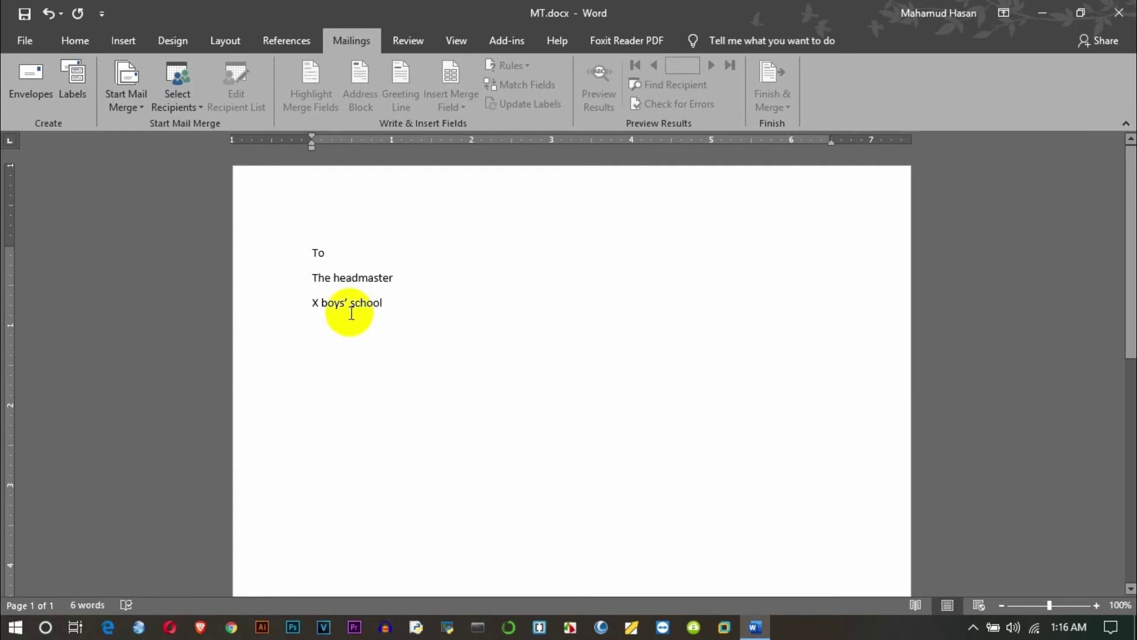
mouse_move(314, 278)
left_mouse_down()
mouse_move(388, 277)
mouse_move(336, 286)
left_mouse_up()
left_click(400, 283)
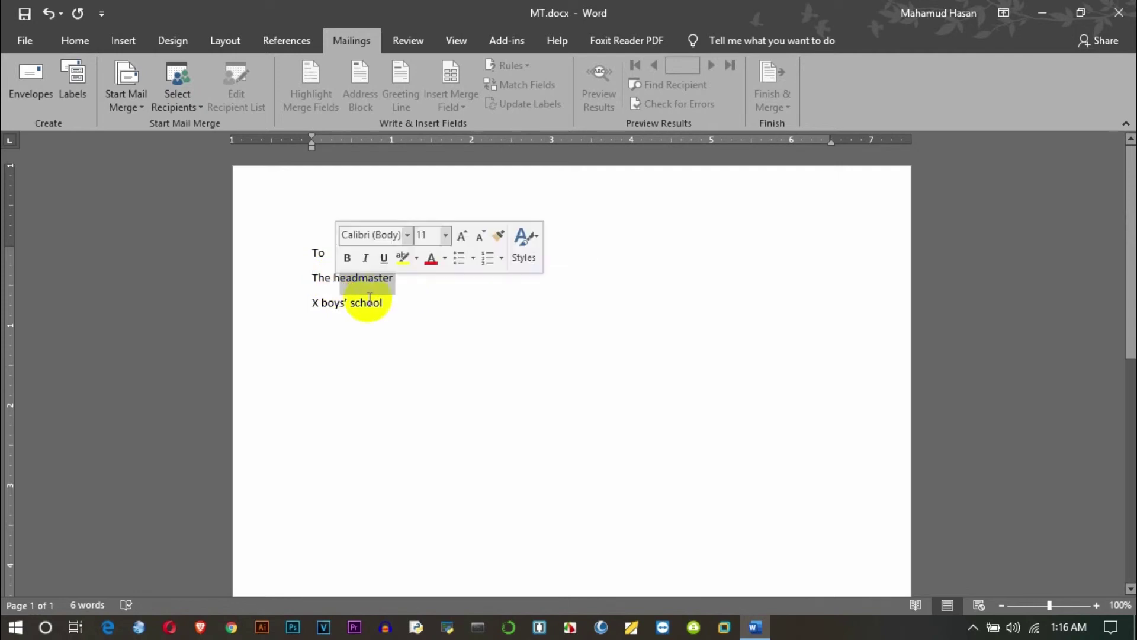
left_click(417, 379)
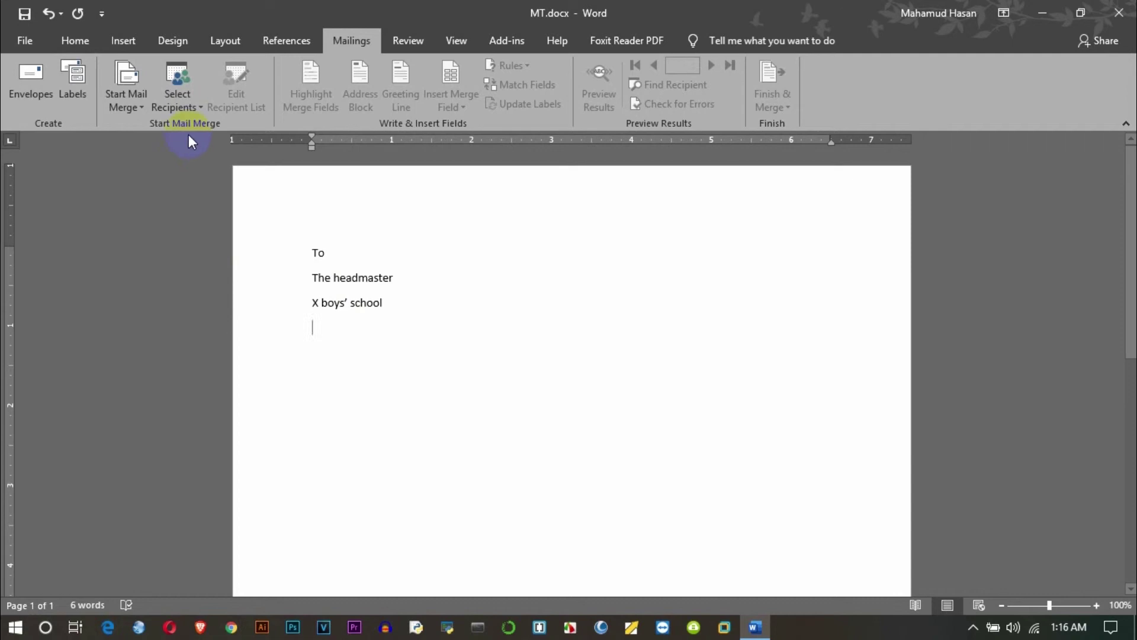
Start the Step-by-Step Mail Merge Wizard with Letters as the document type.
left_click(121, 110)
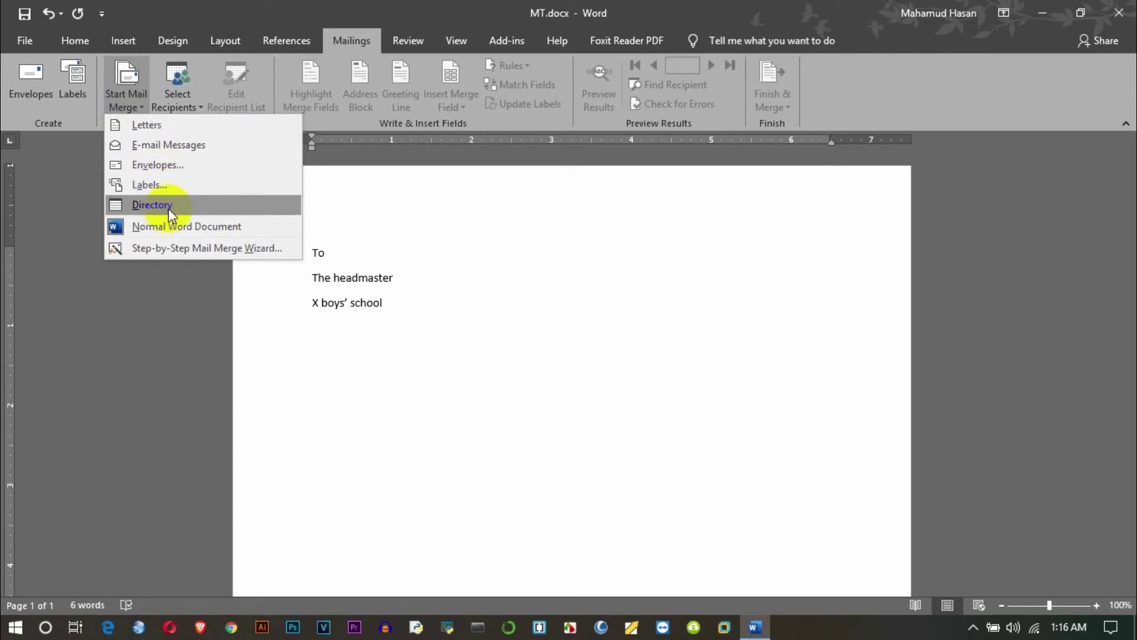
left_click(142, 252)
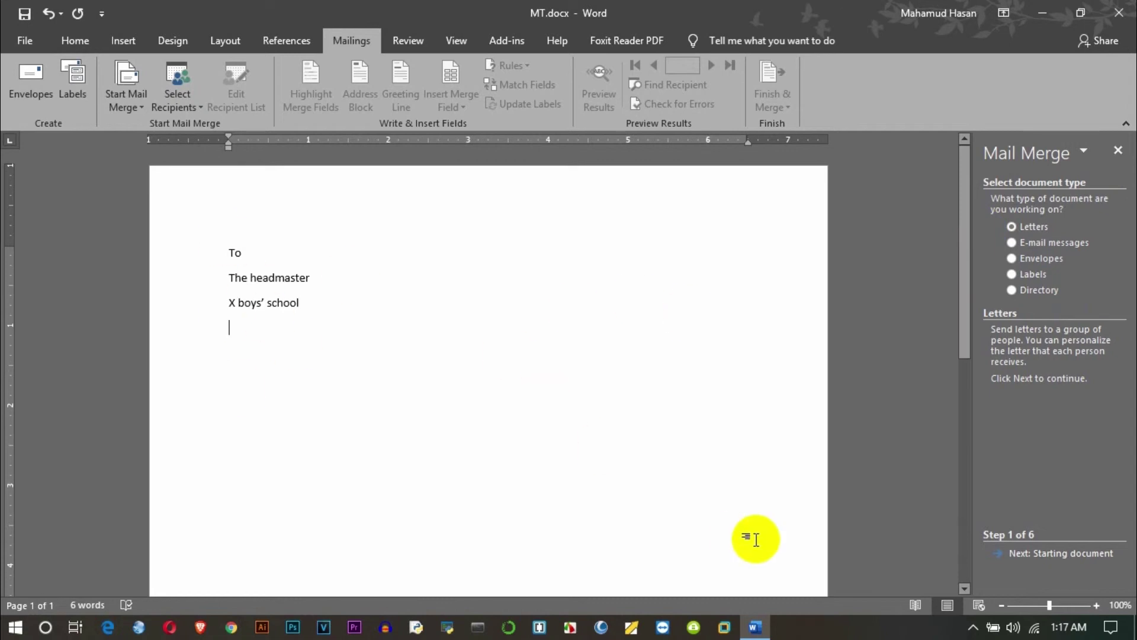
left_click(1011, 242)
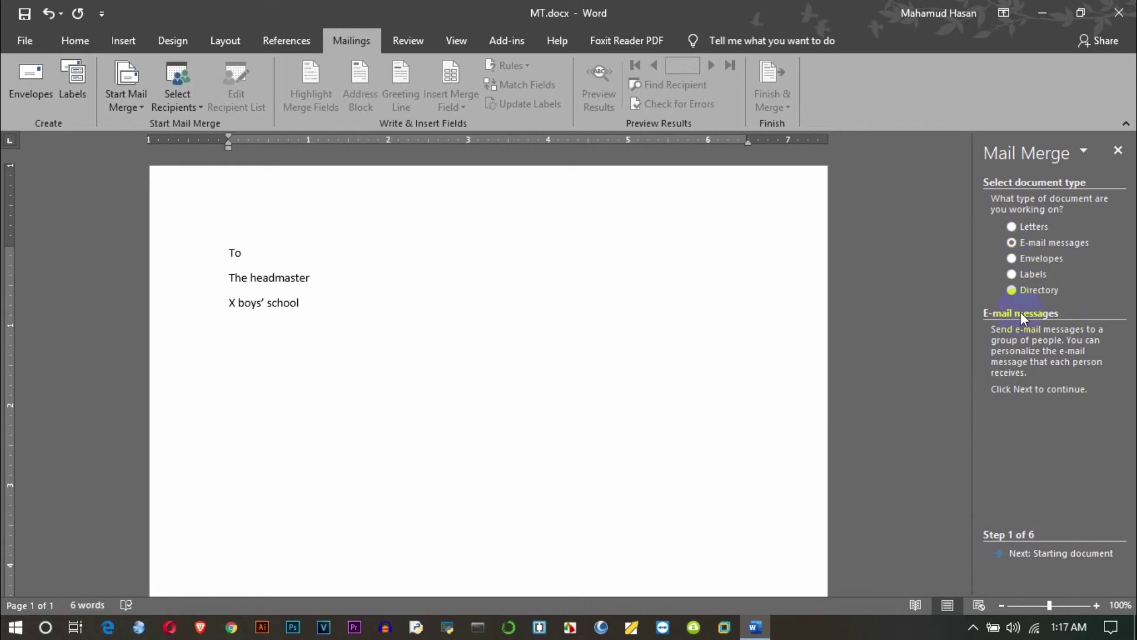
left_click(1011, 228)
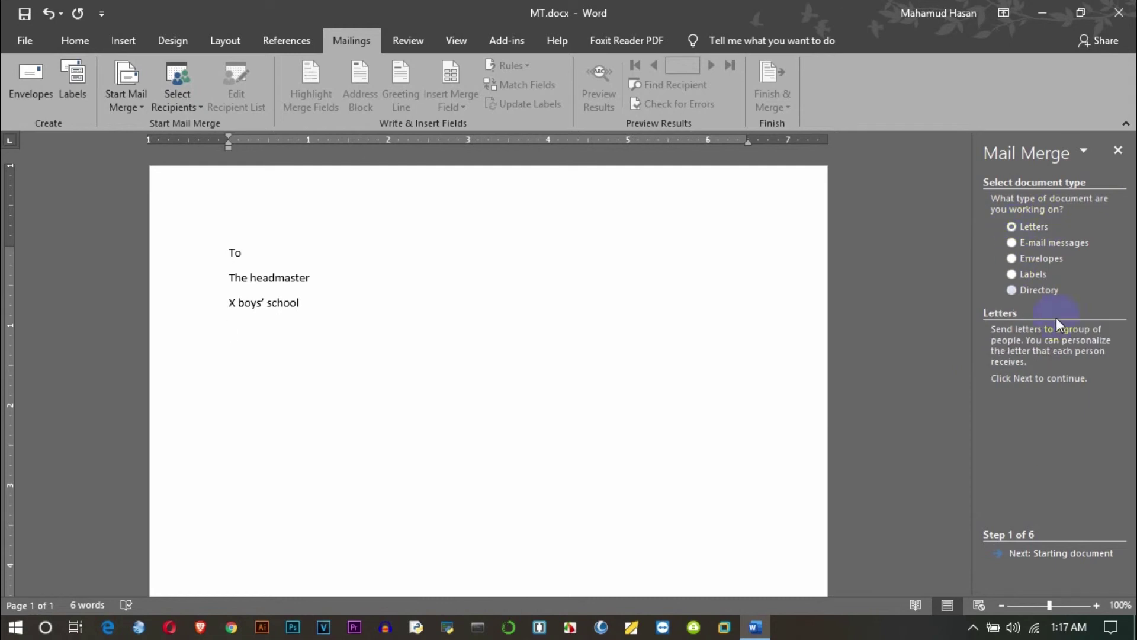
left_click(1070, 553)
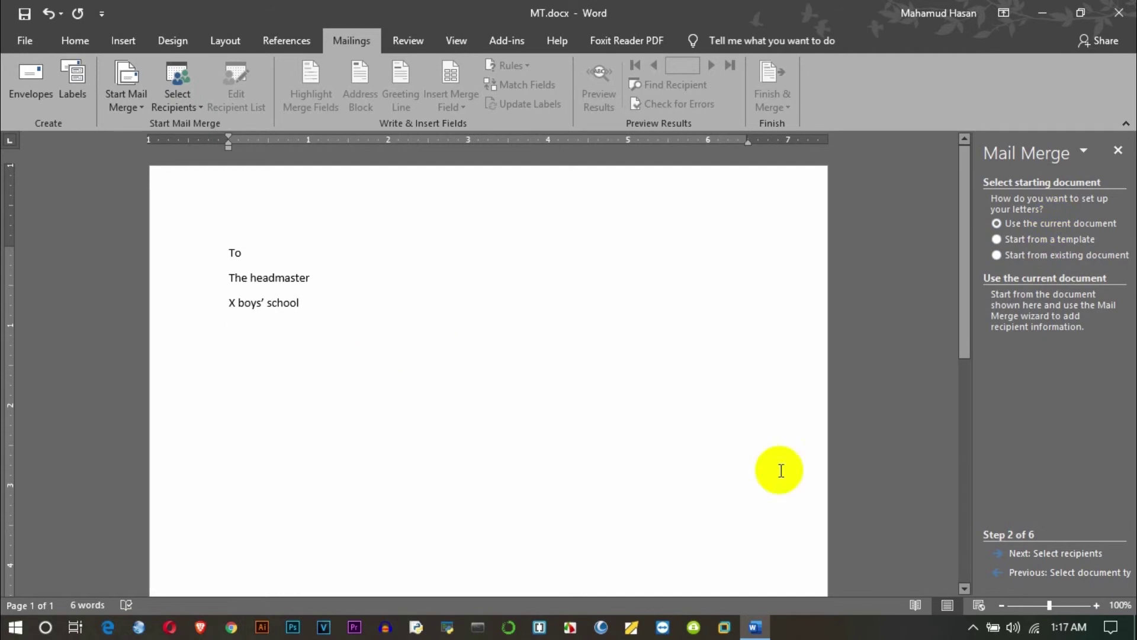
left_click(1046, 553)
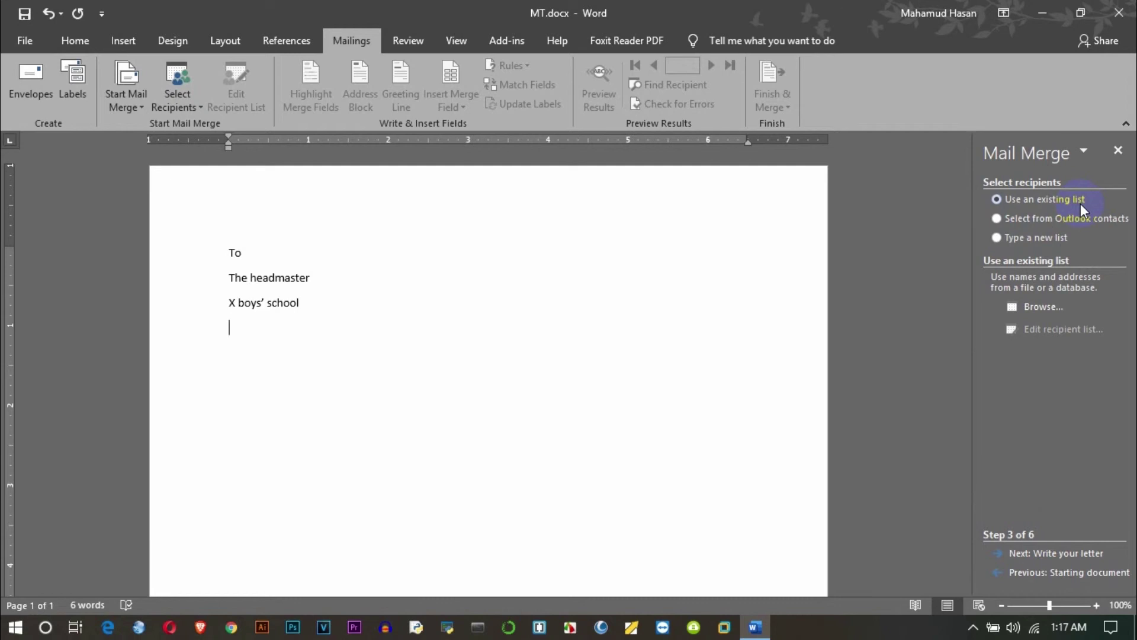
Choose to type a new recipient list and open its column customization.
left_click(1000, 239)
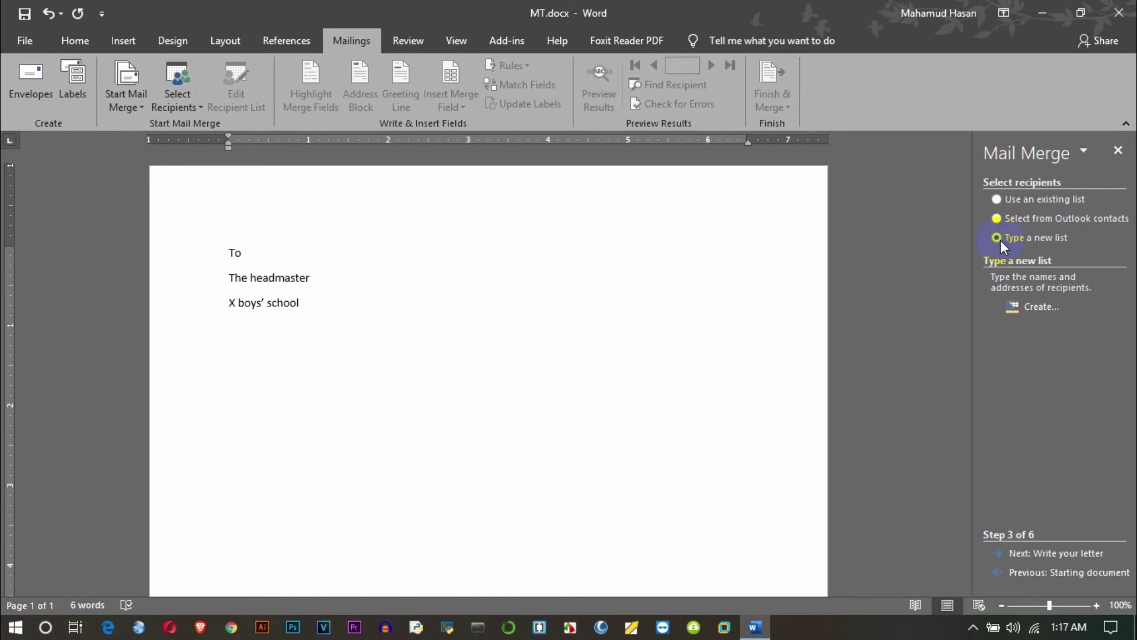
left_click(1041, 307)
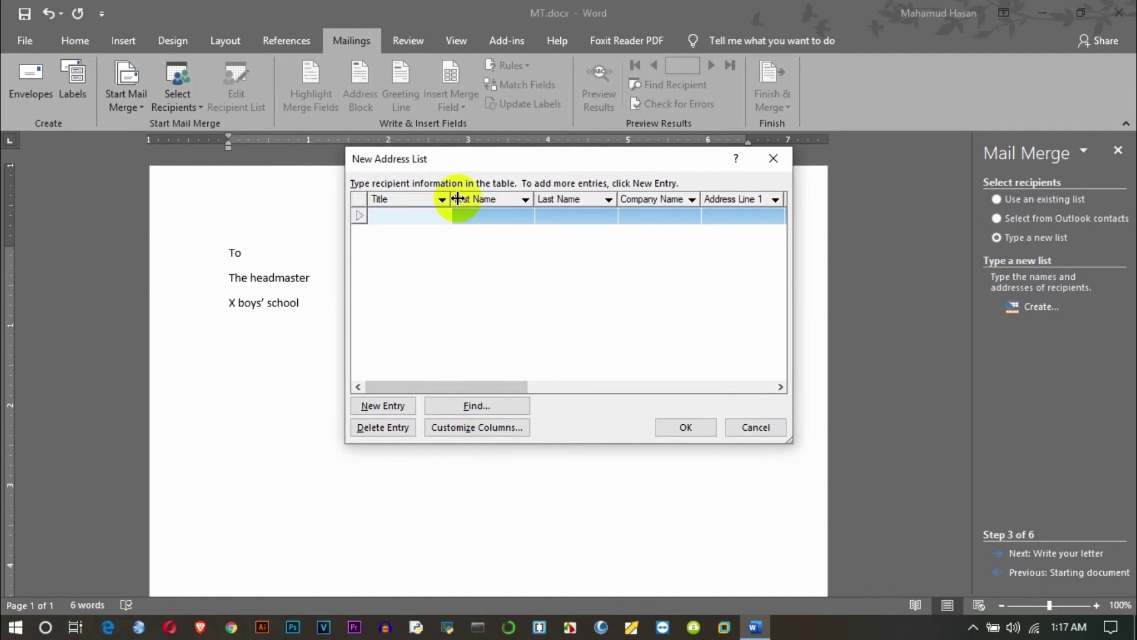
mouse_move(490, 387)
left_mouse_down()
mouse_move(745, 383)
mouse_move(497, 387)
left_mouse_up()
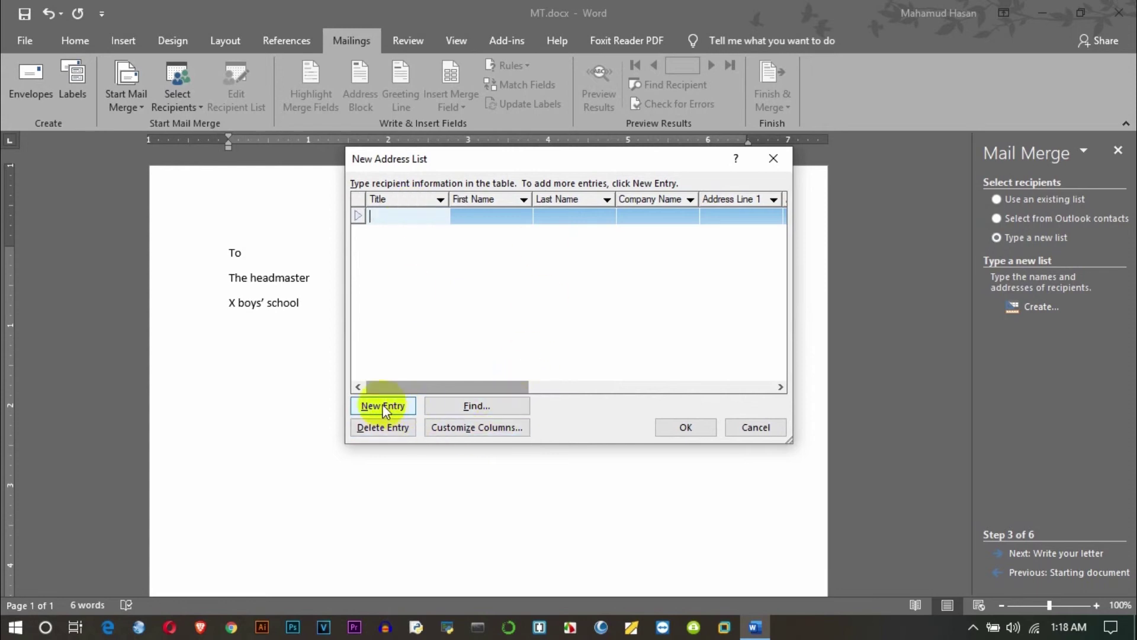
left_click(475, 430)
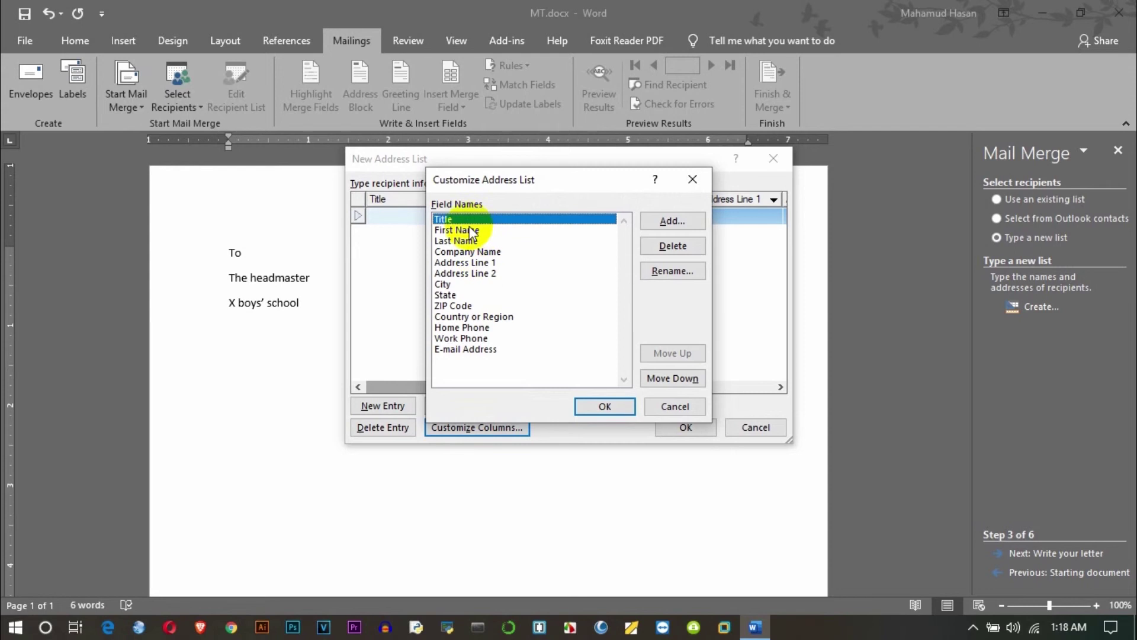
Remove the Address Line 1, Address Line 2, State and ZIP Code columns.
left_click(473, 262)
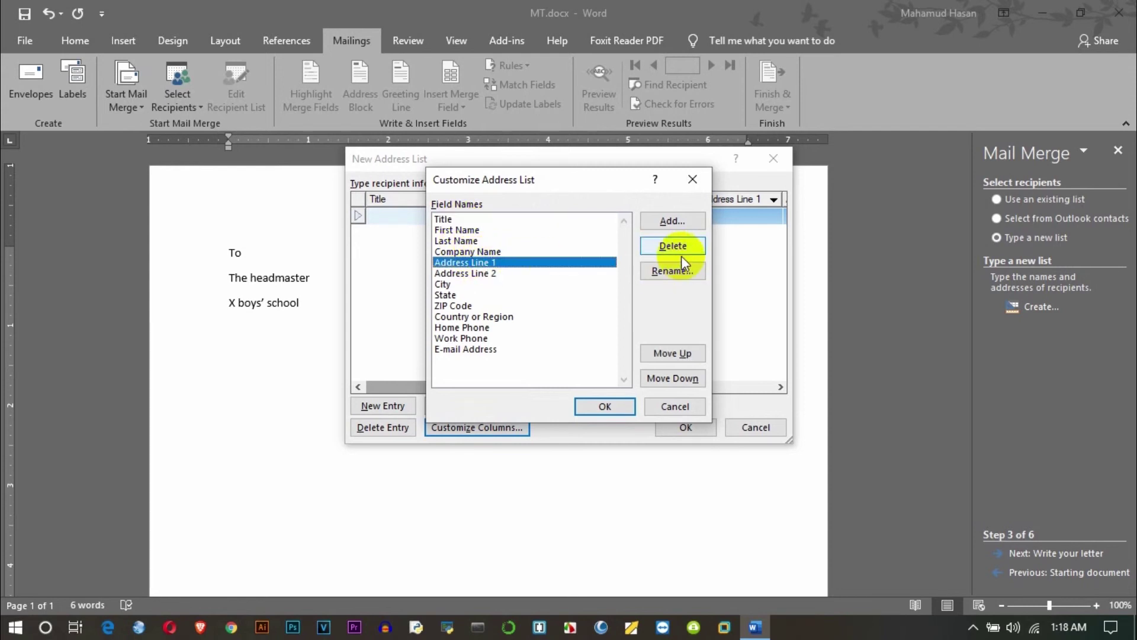
left_click(670, 245)
left_click(544, 362)
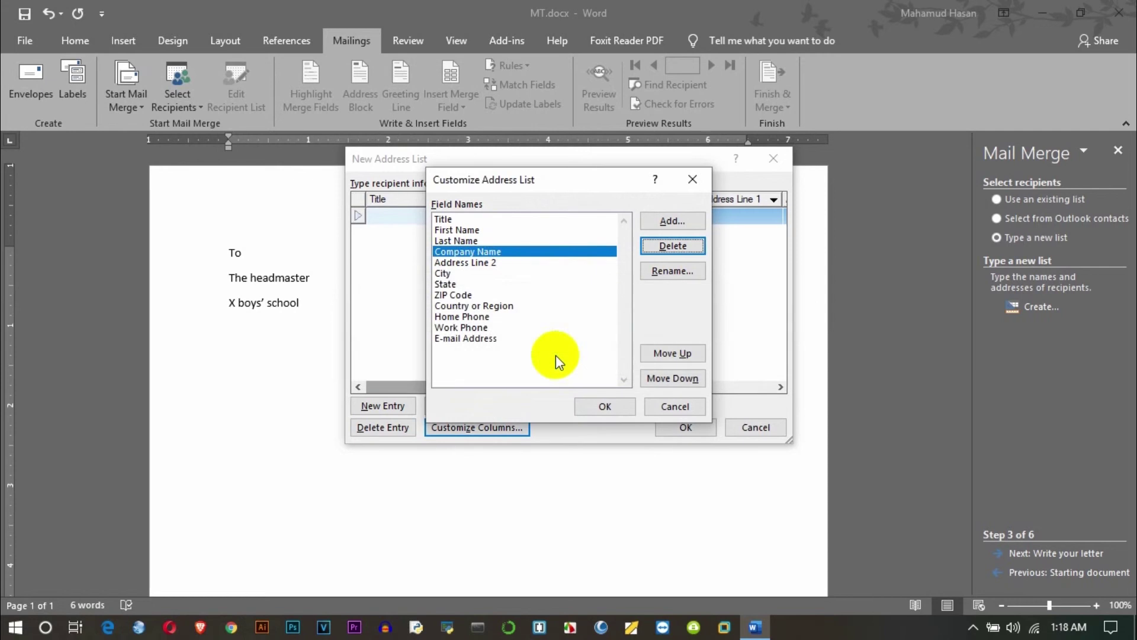
left_click(493, 264)
left_click(681, 247)
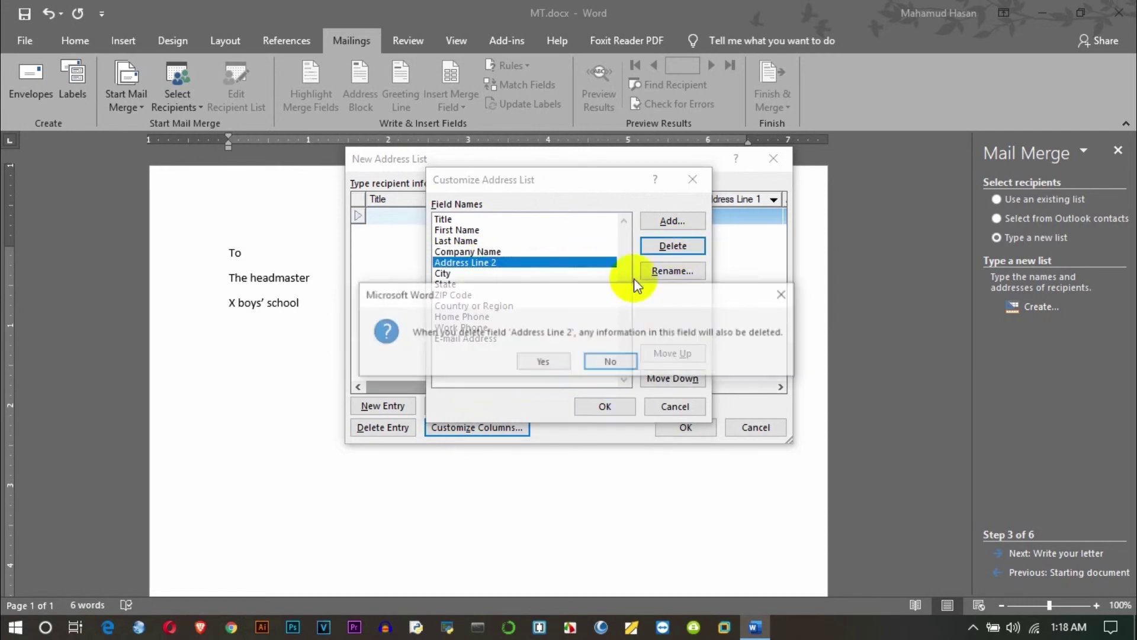
left_click(533, 360)
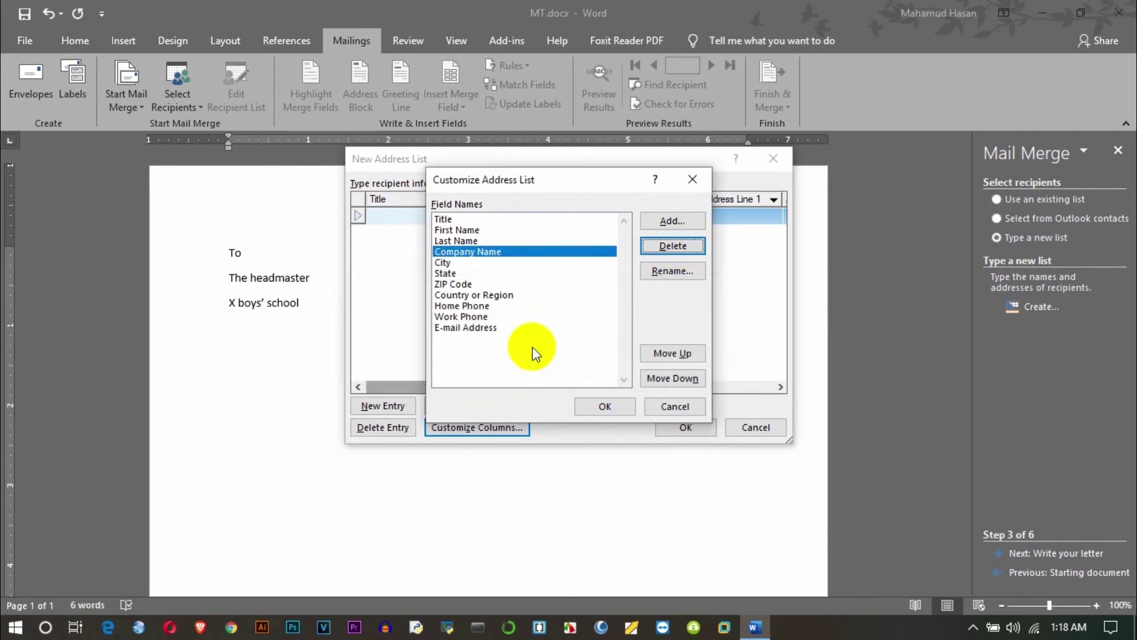
left_click(446, 273)
left_click(672, 246)
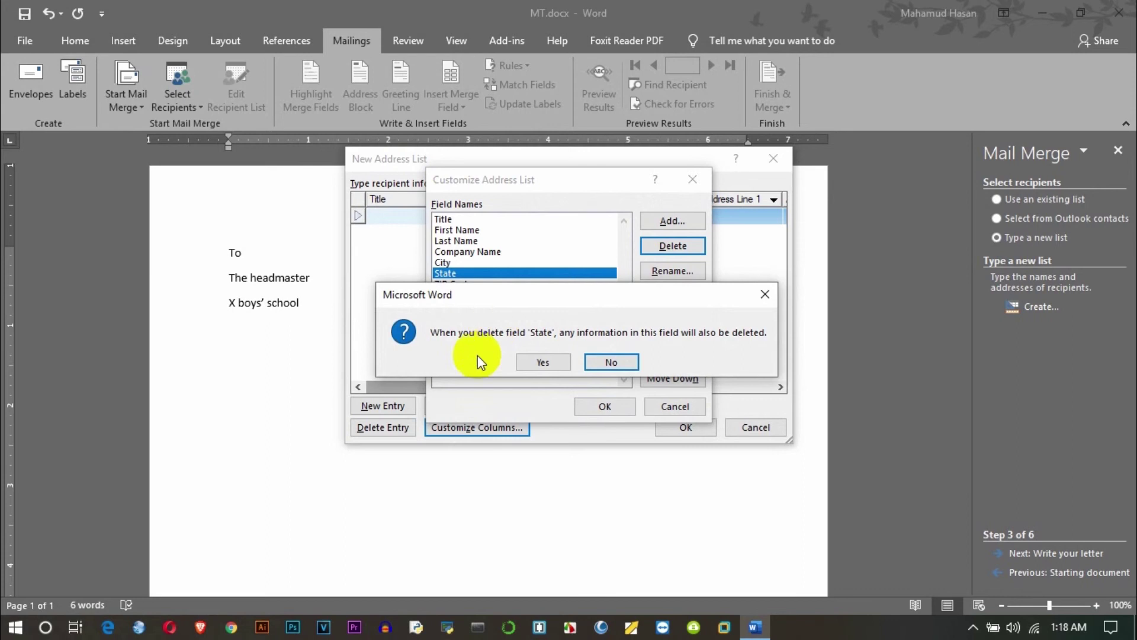
left_click(544, 361)
left_click(455, 273)
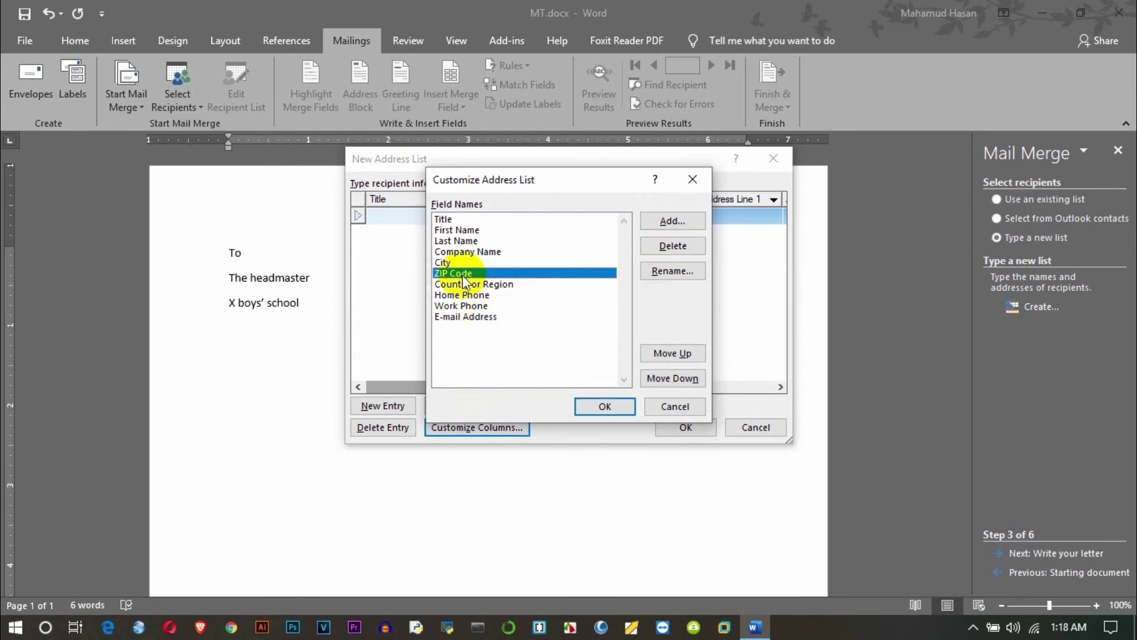
left_click(658, 246)
left_click(546, 359)
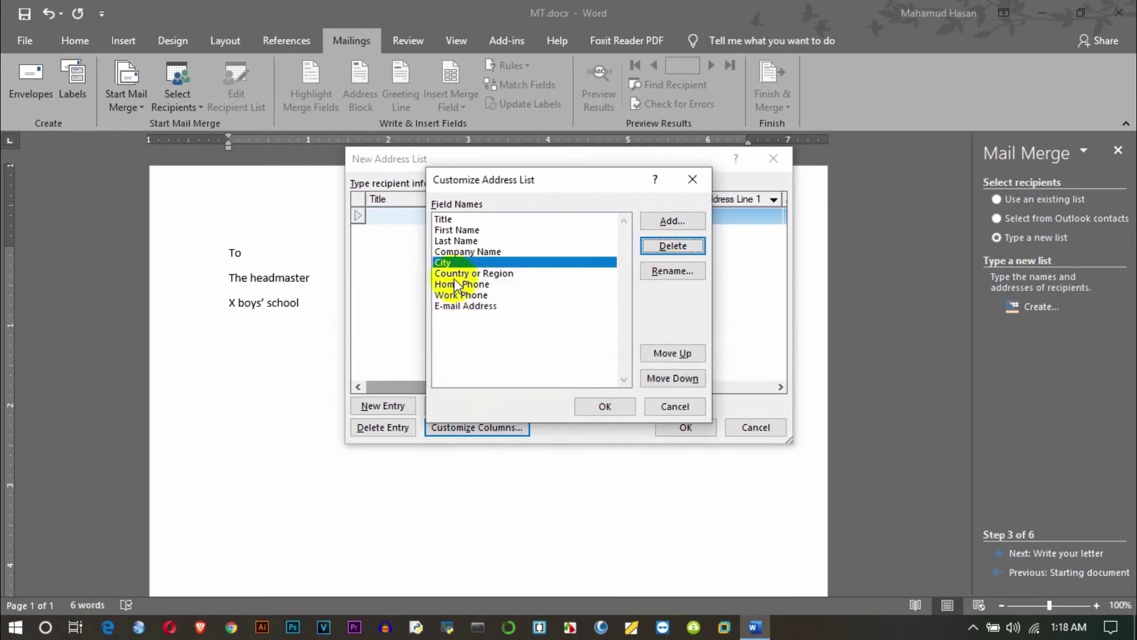
Remove the Country or Region, Home Phone and Last Name columns.
left_click(539, 274)
left_click(669, 246)
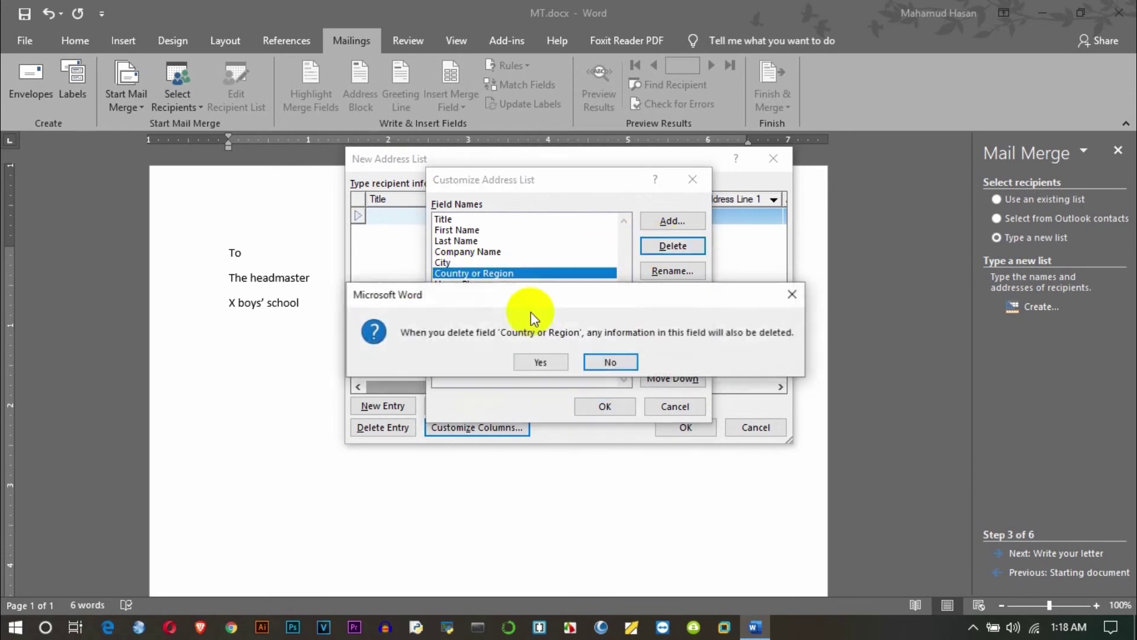
left_click(535, 358)
left_click(475, 274)
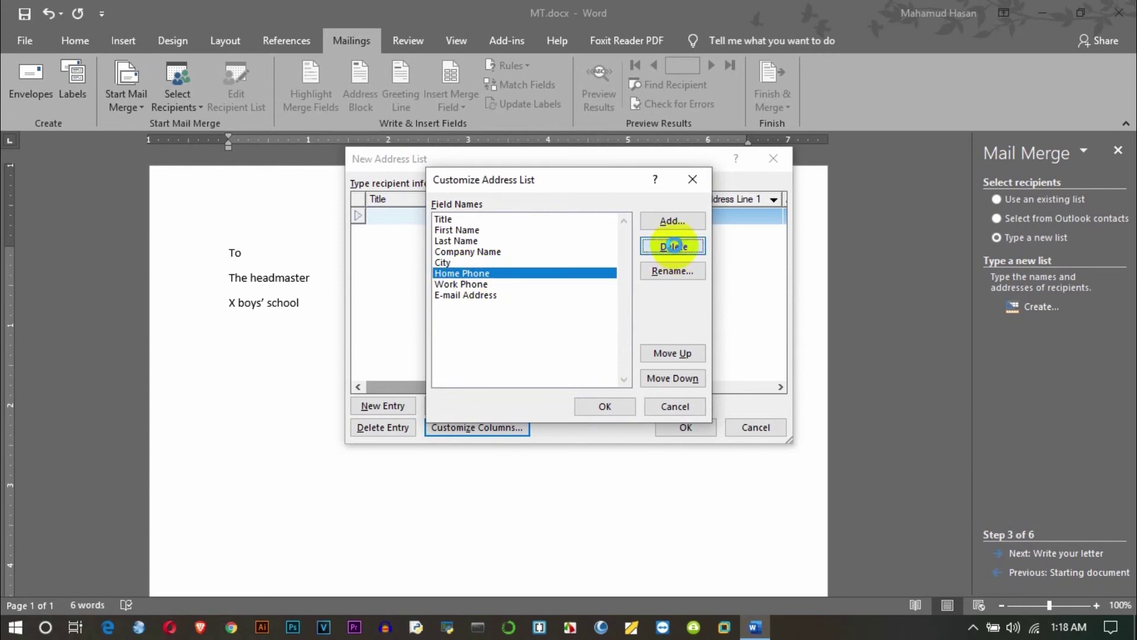
left_click(673, 246)
left_click(531, 364)
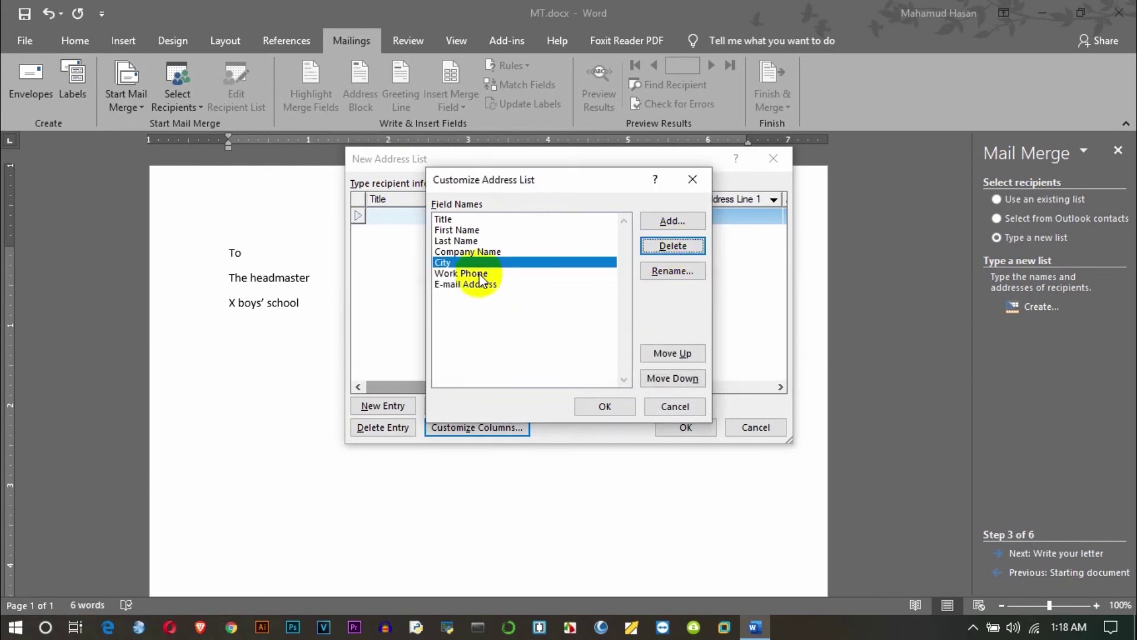
left_click(465, 252)
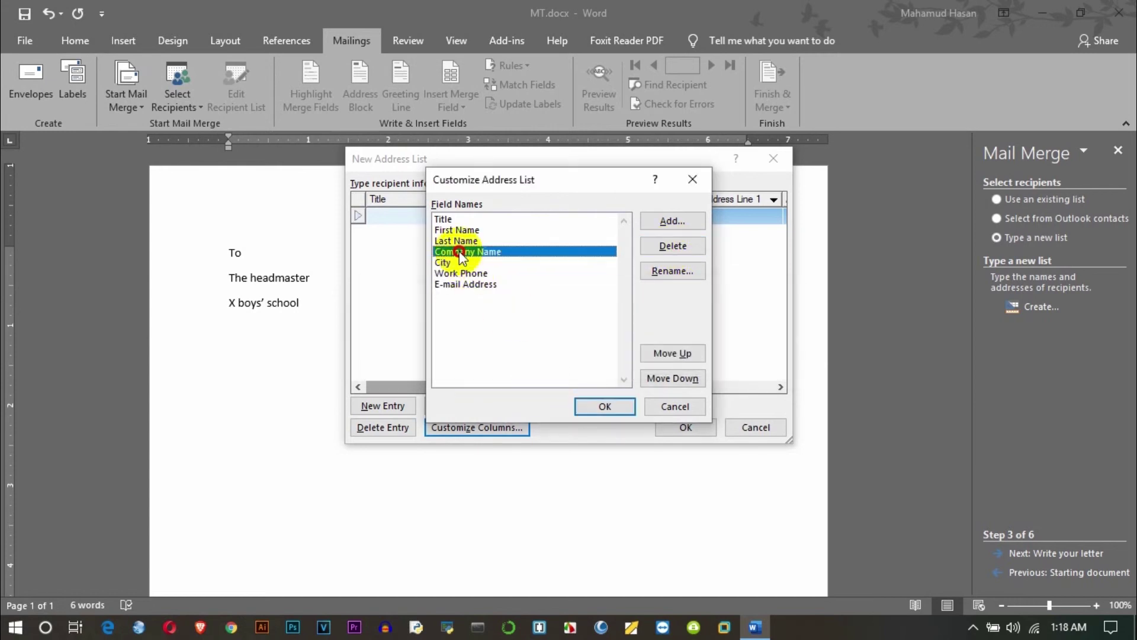
left_click(456, 241)
left_click(657, 244)
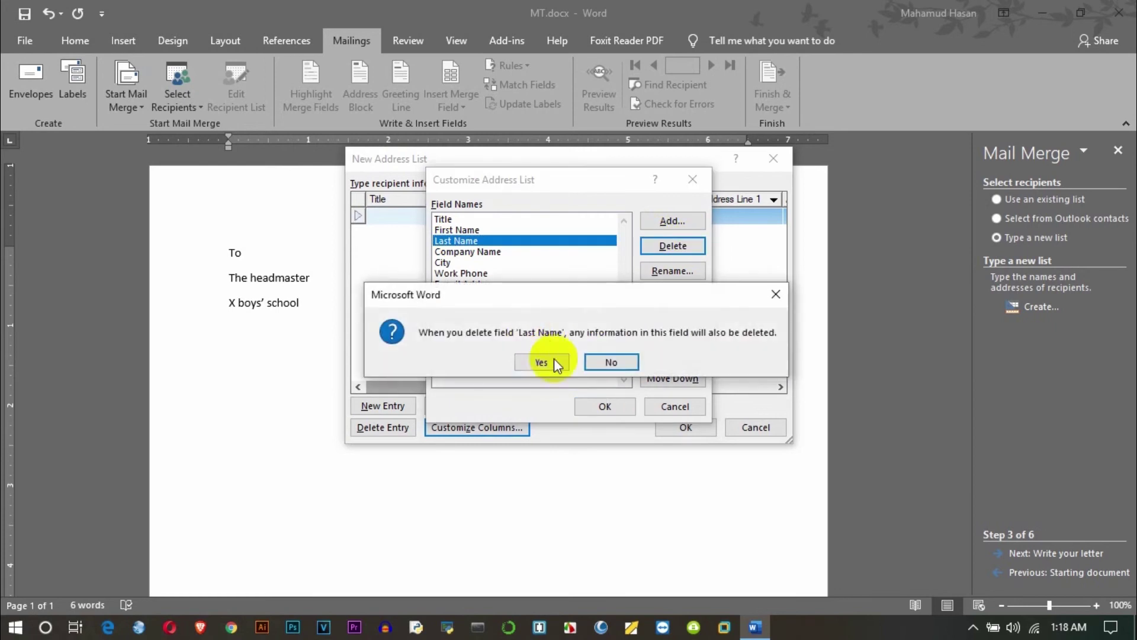
left_click(542, 363)
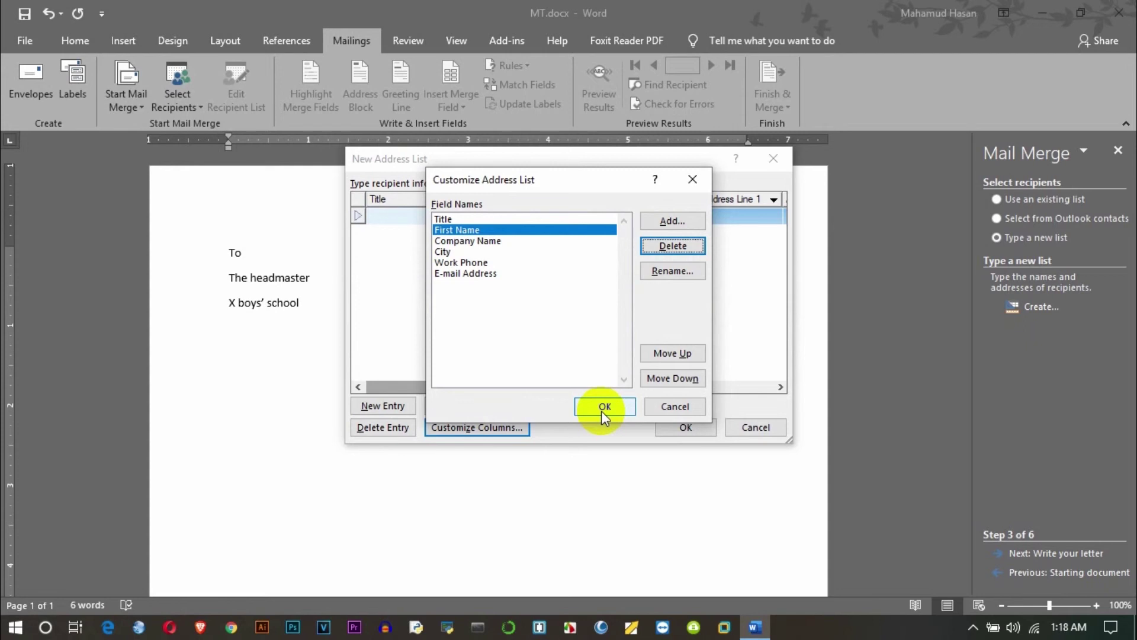
left_click(603, 409)
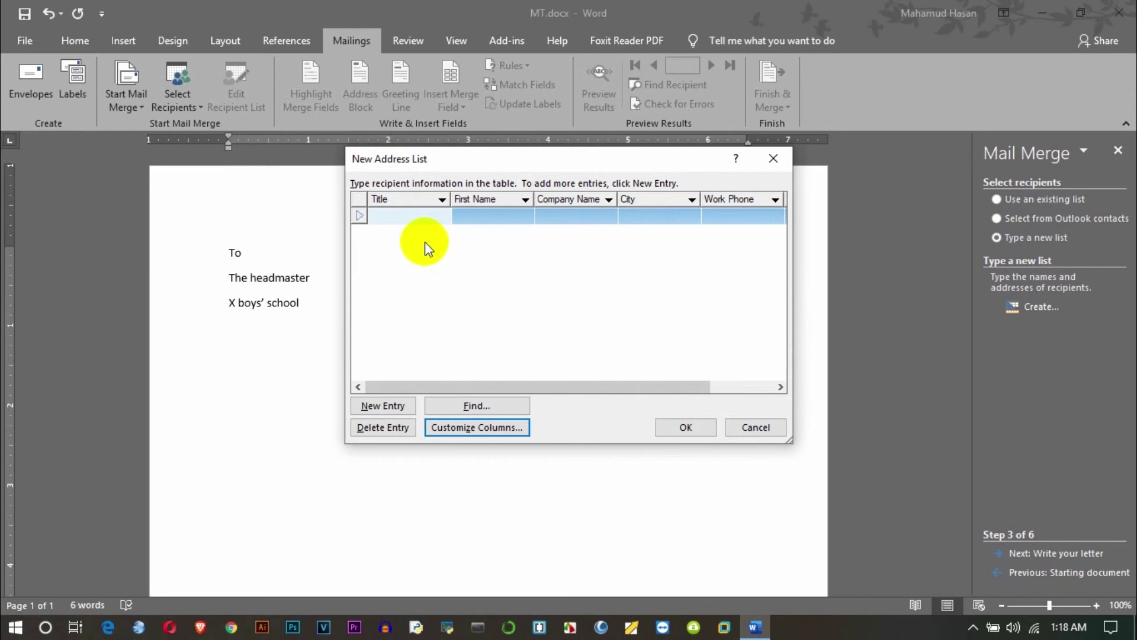
Enter the first recipient with title Hr and placeholder name, company, city, phone and e-mail.
type("H")
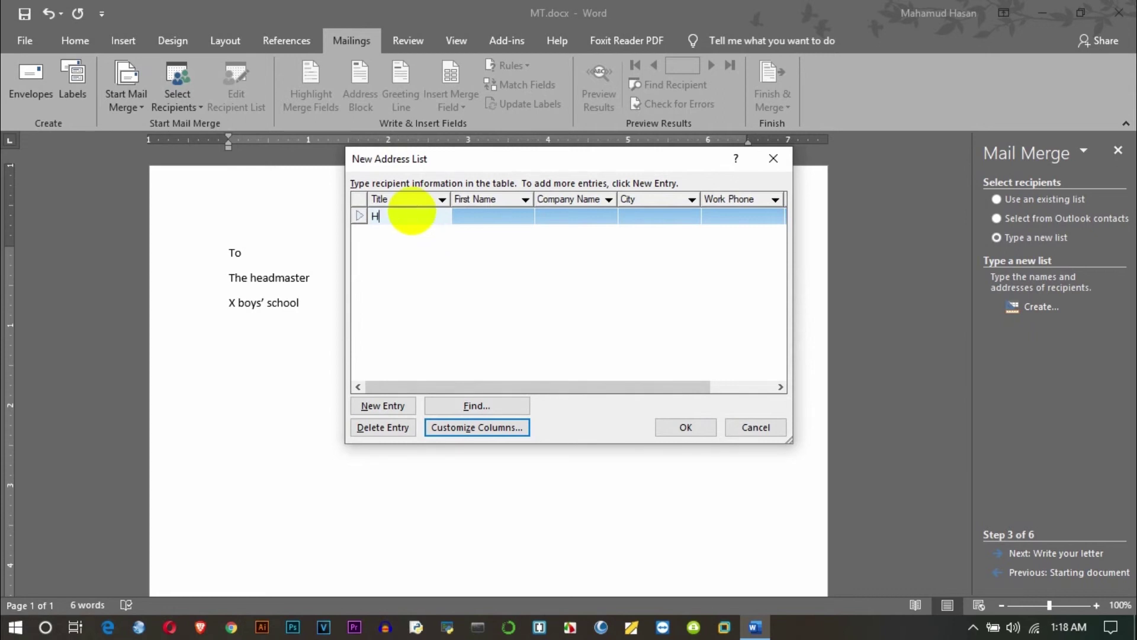
type("r")
key("Tab")
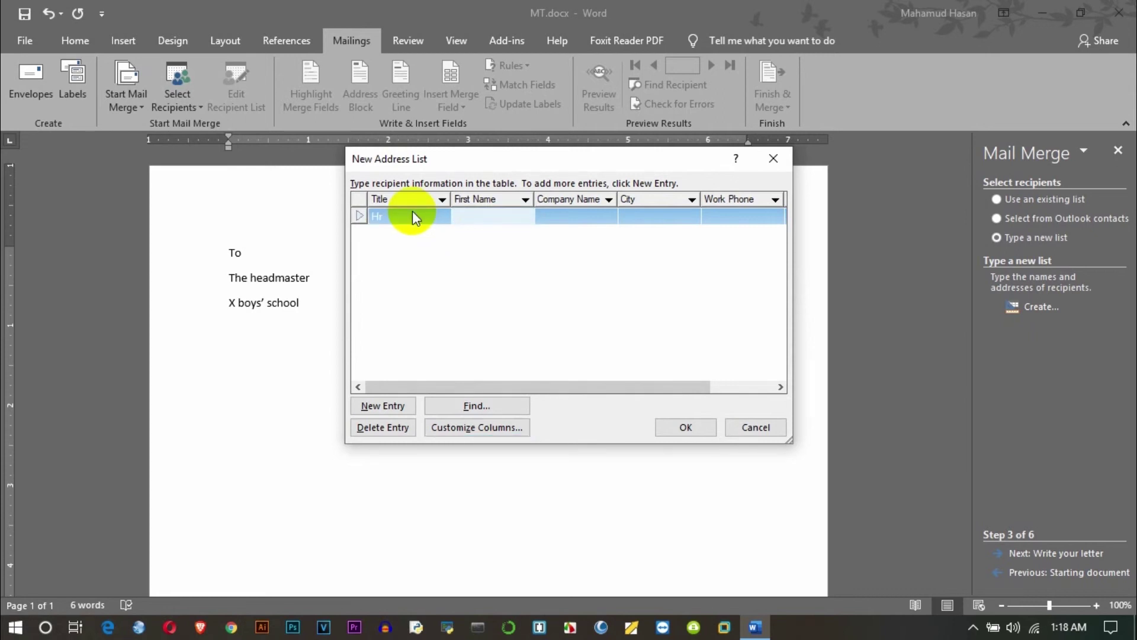
type("ja")
type("sim")
key("Tab")
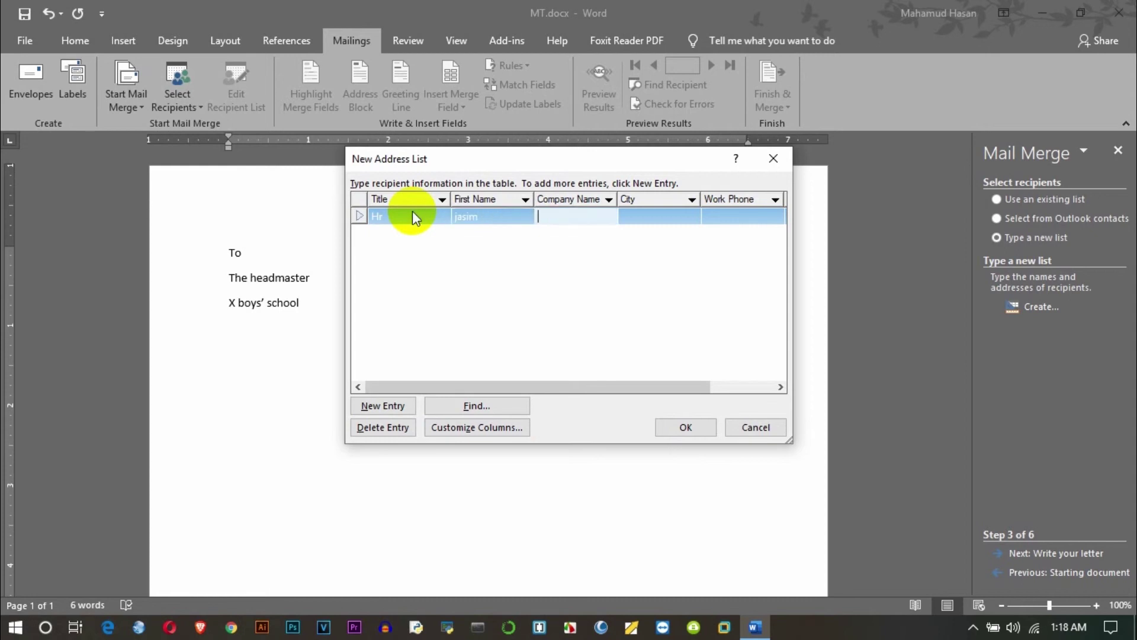
type("msdf")
key("Tab")
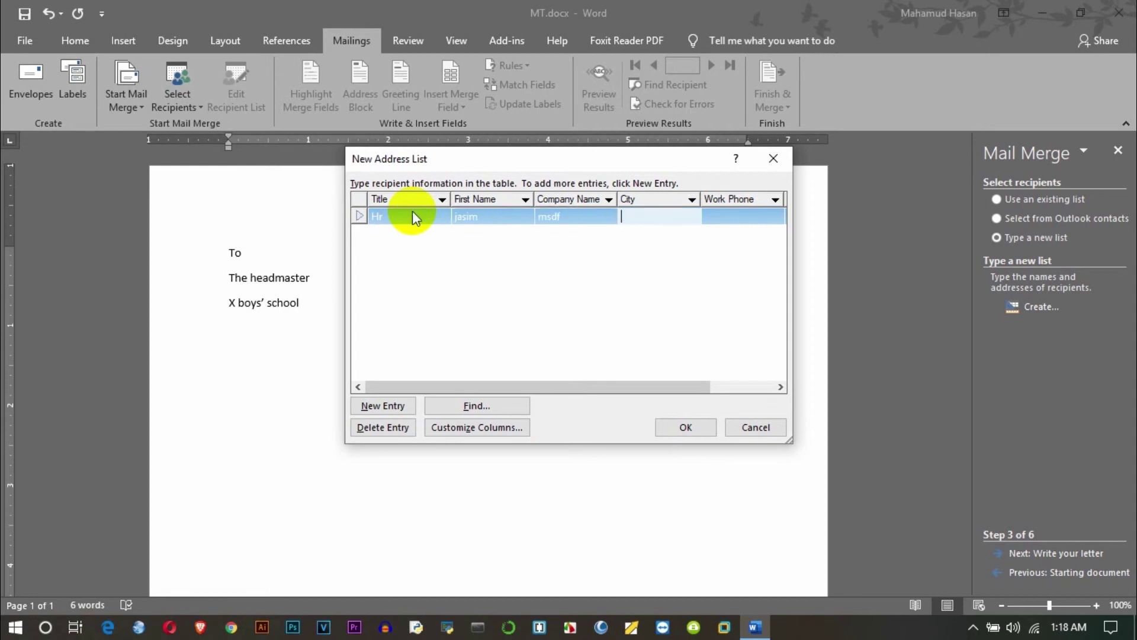
type("sdj")
key("Tab")
type("sdf")
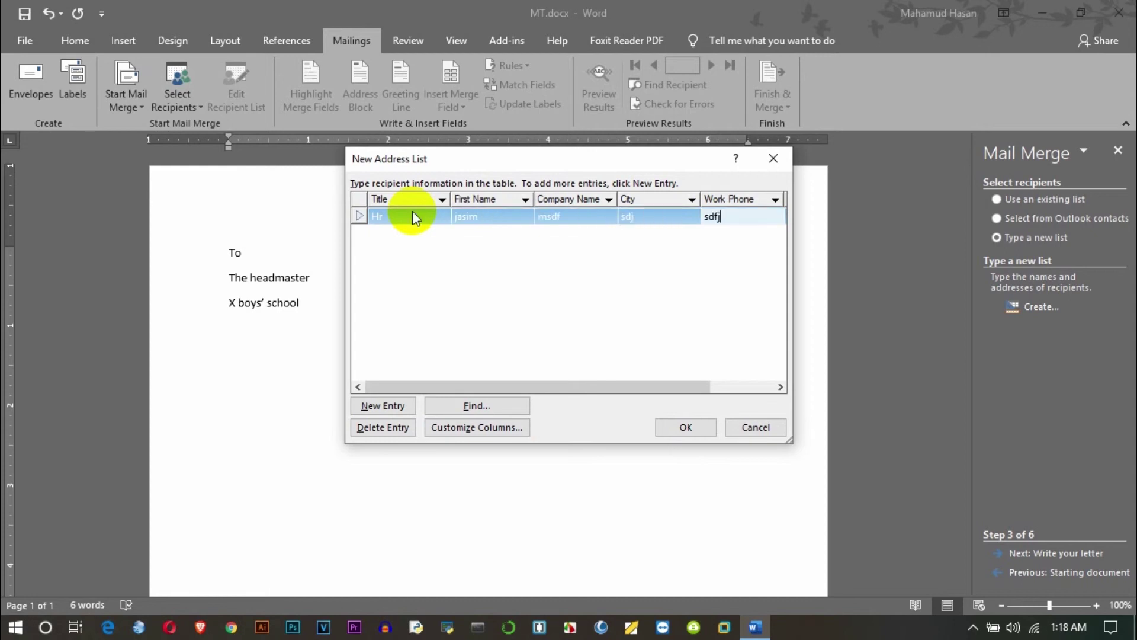
key("Tab")
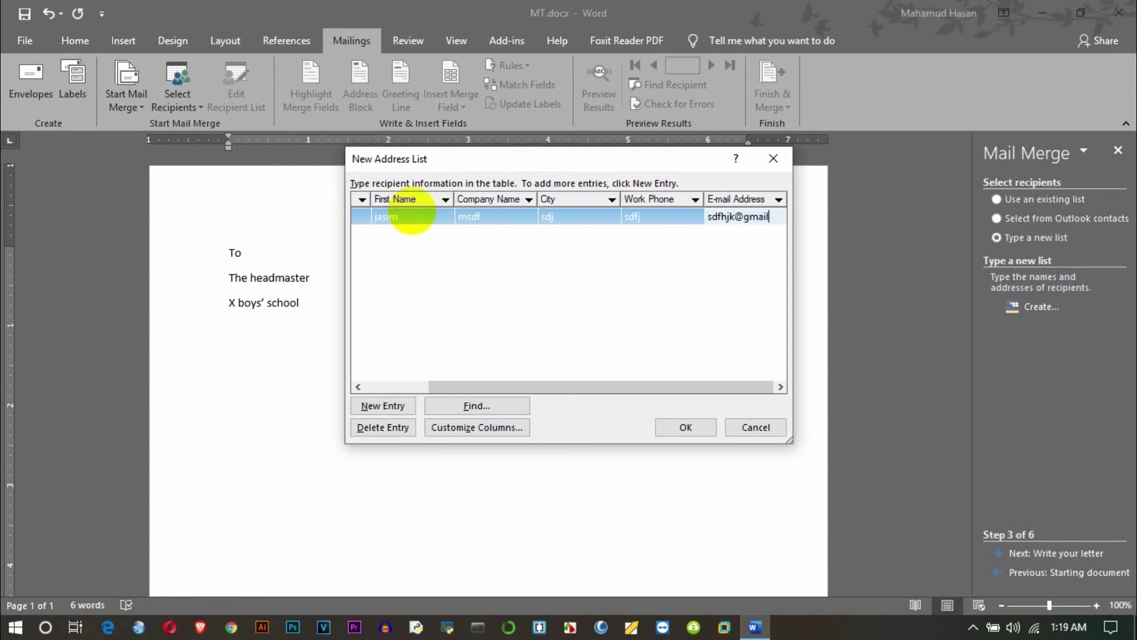
type("com")
key("Tab")
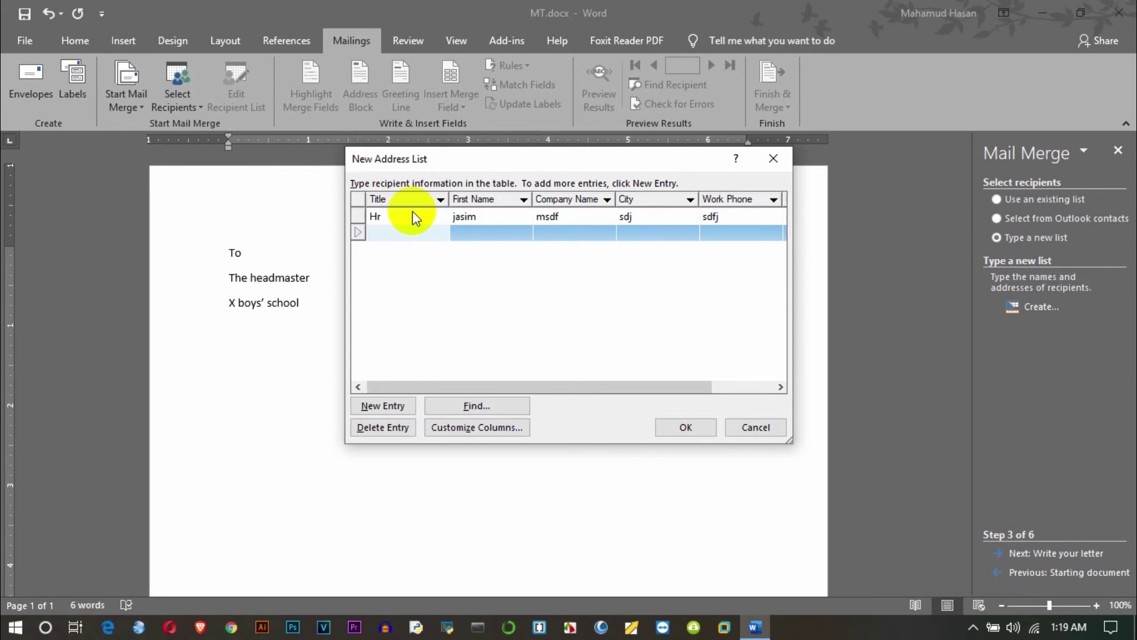
Enter the second recipient's title, first name, company, city and phone as placeholder text.
type("md")
key("Tab")
type("fd")
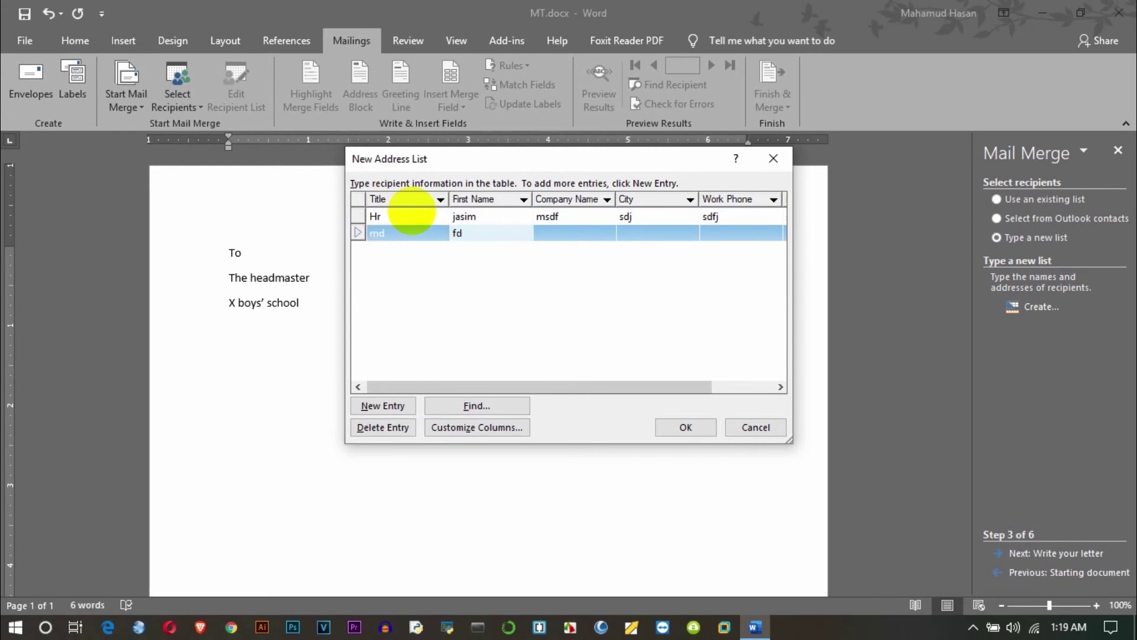
type("jhk")
key("Tab")
type("sdfjh")
key("Tab")
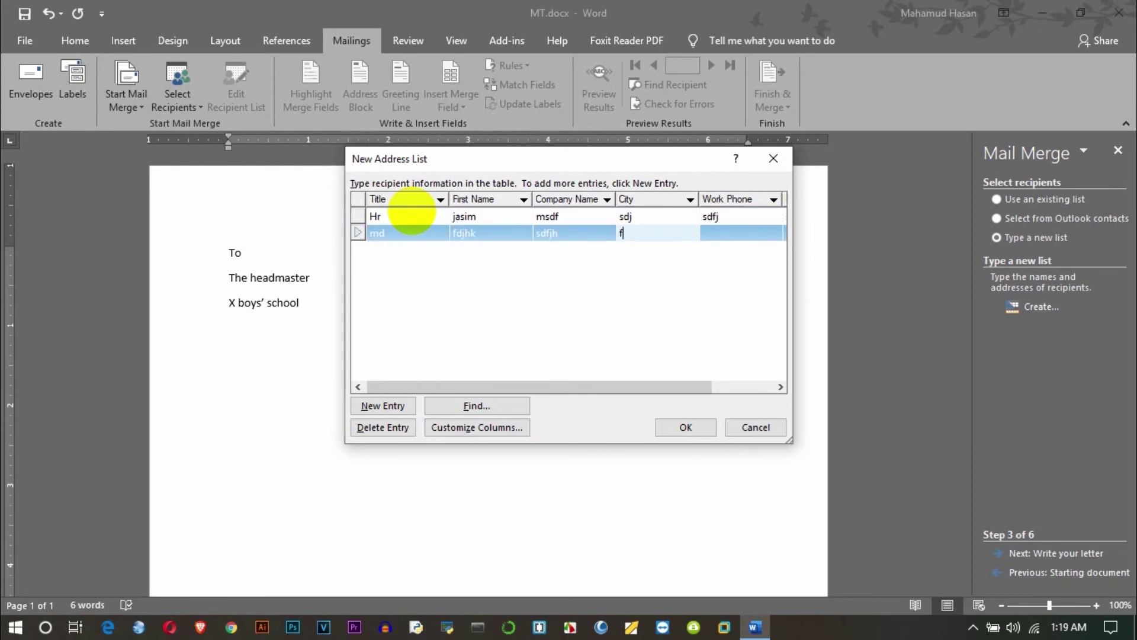
type("h")
key("Tab")
type("sefuj")
key("Tab")
key("Tab")
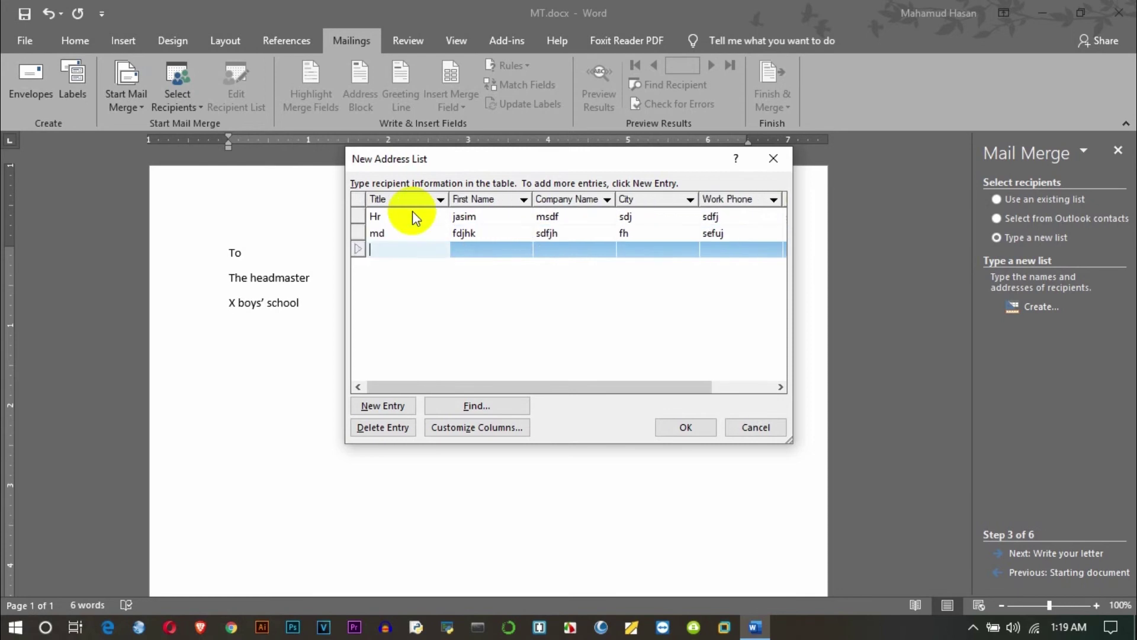
Enter the third recipient's placeholder fields and accept the new address list.
type("sdfjhwe")
key("Tab")
type("jsdfhjk")
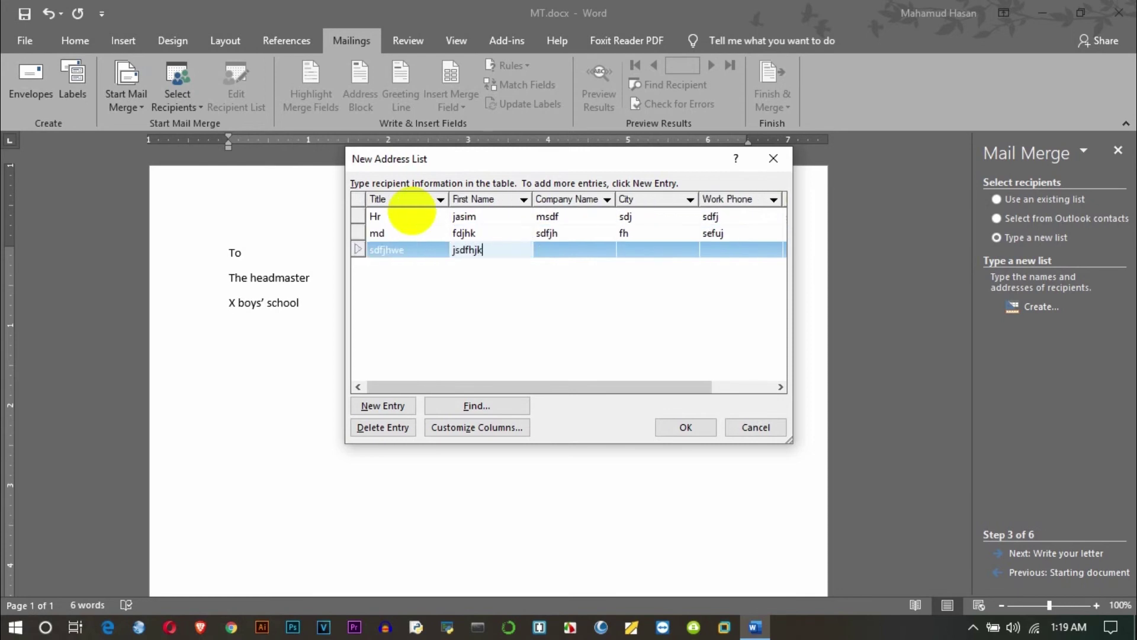
key("Tab")
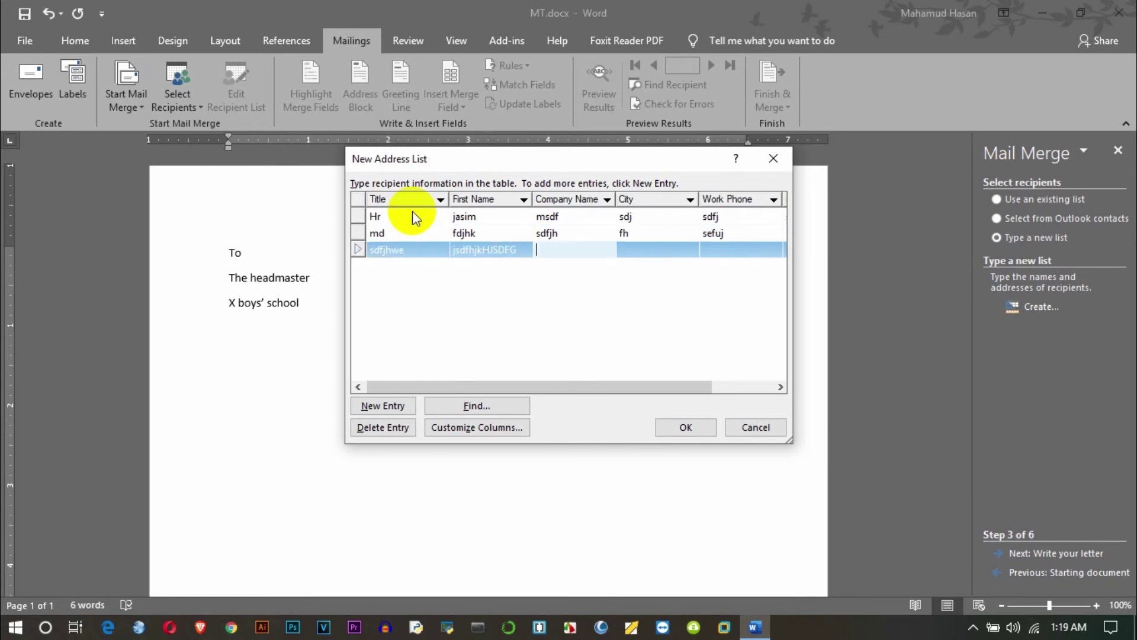
type("dsf")
key("Tab")
type("dfa")
key("Tab")
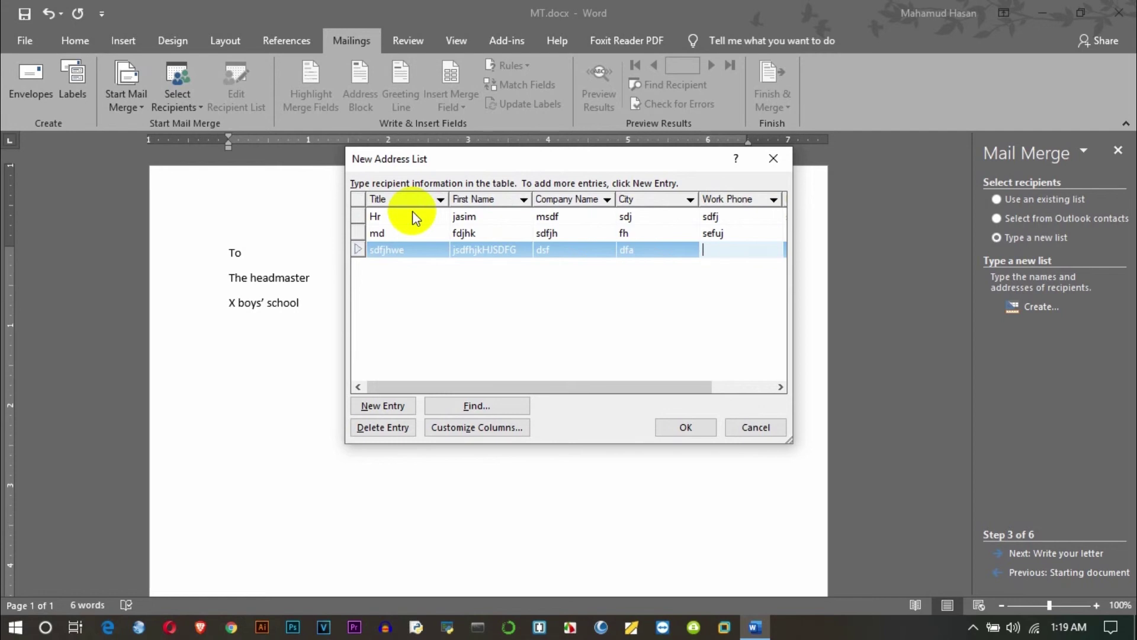
type("dsg")
key("Tab")
type("ds@fgh")
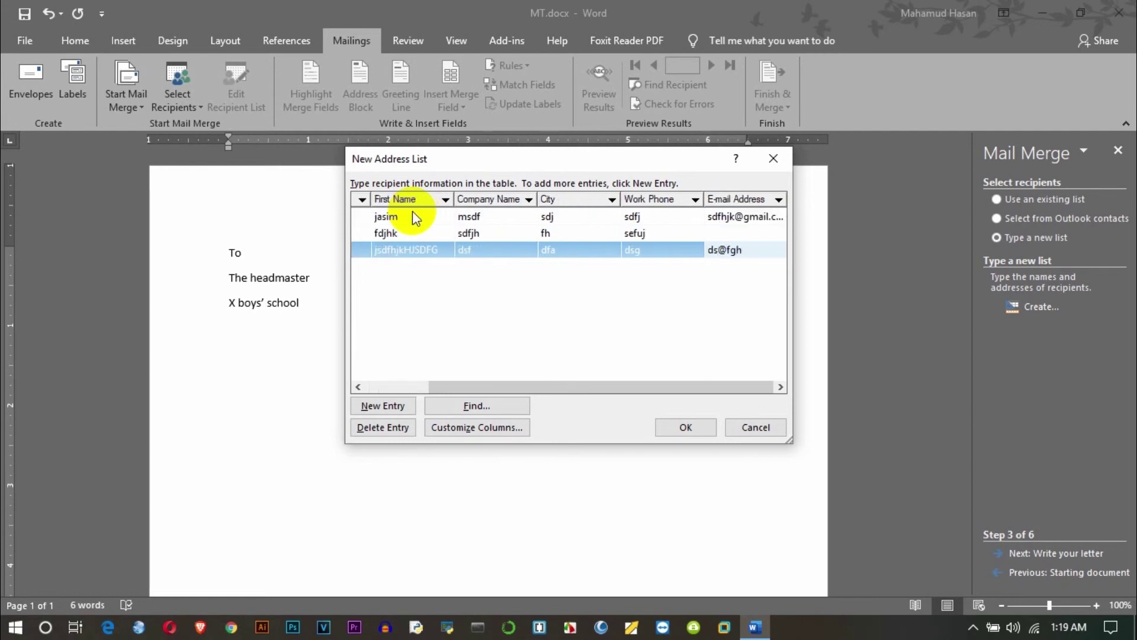
key("Tab")
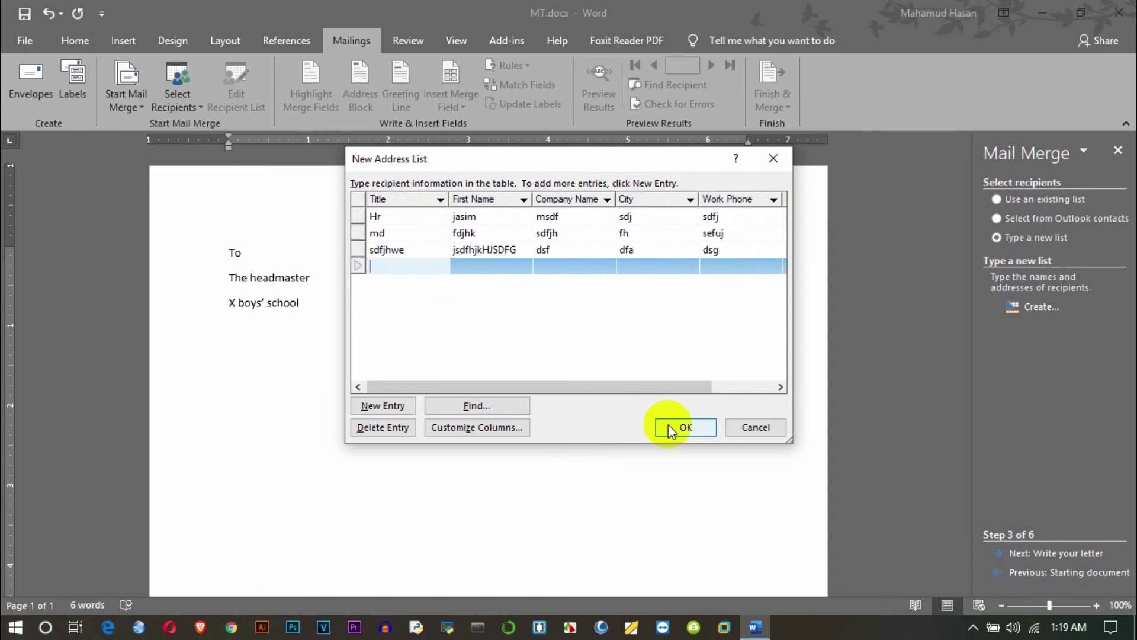
left_click(668, 425)
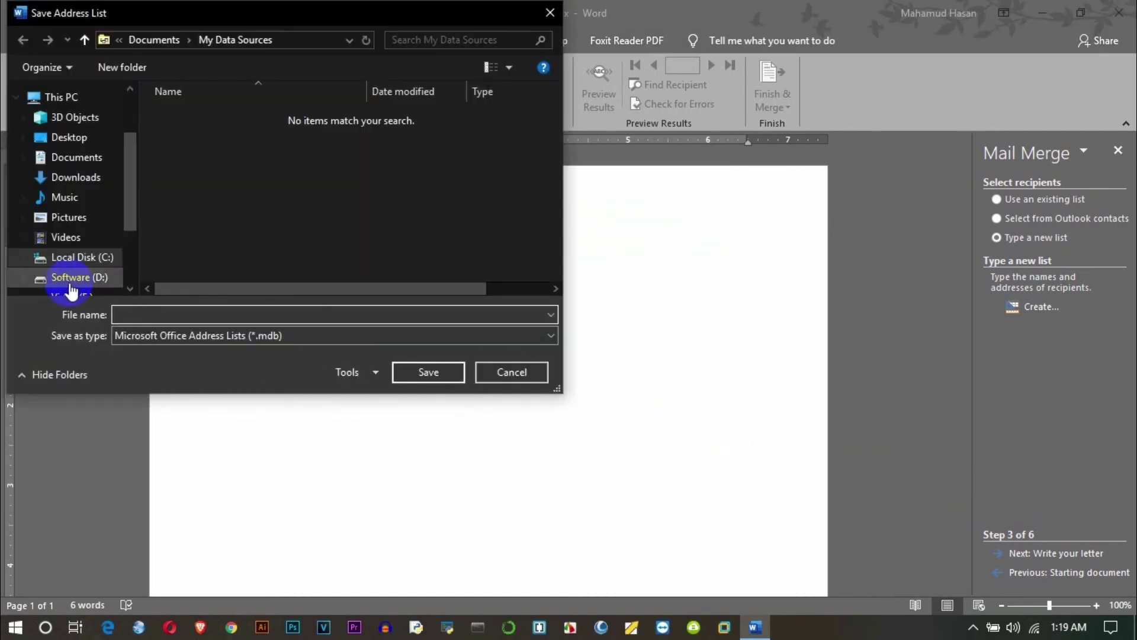
Save the recipient list as 'list' on the Desktop, accept the recipients, and continue to Write your letter.
left_click(89, 137)
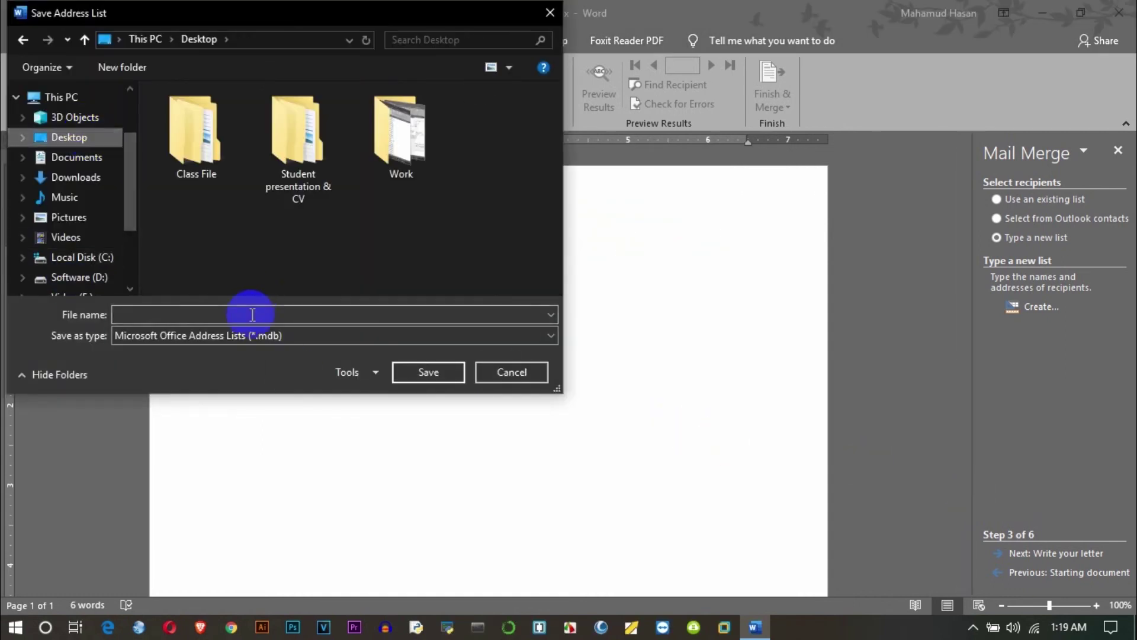
left_click(252, 314)
type("list")
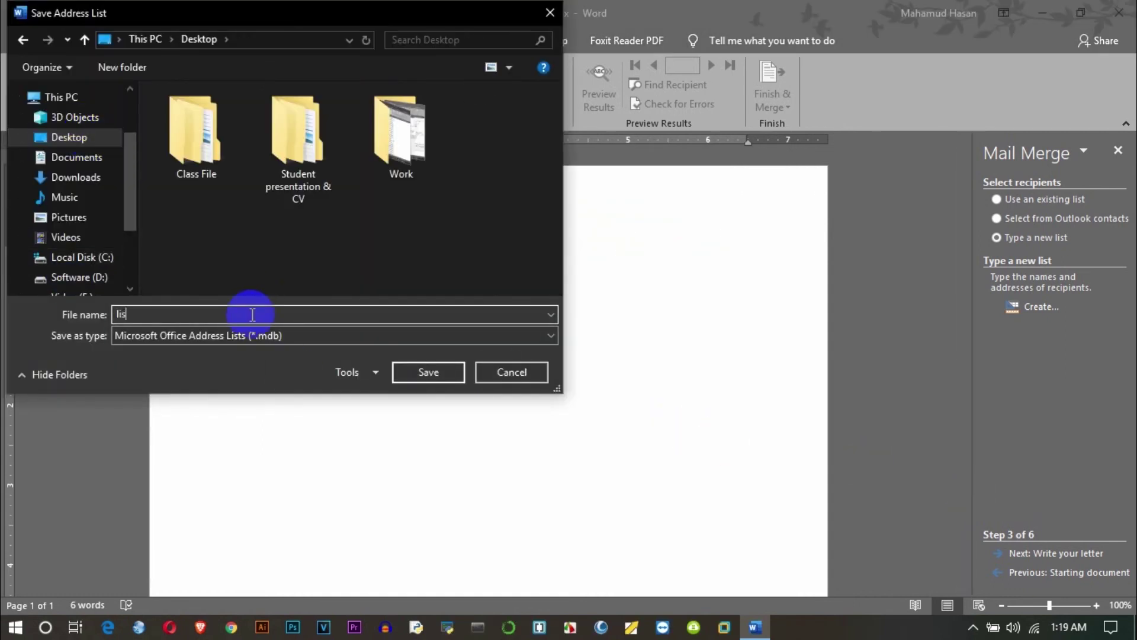
left_click(422, 375)
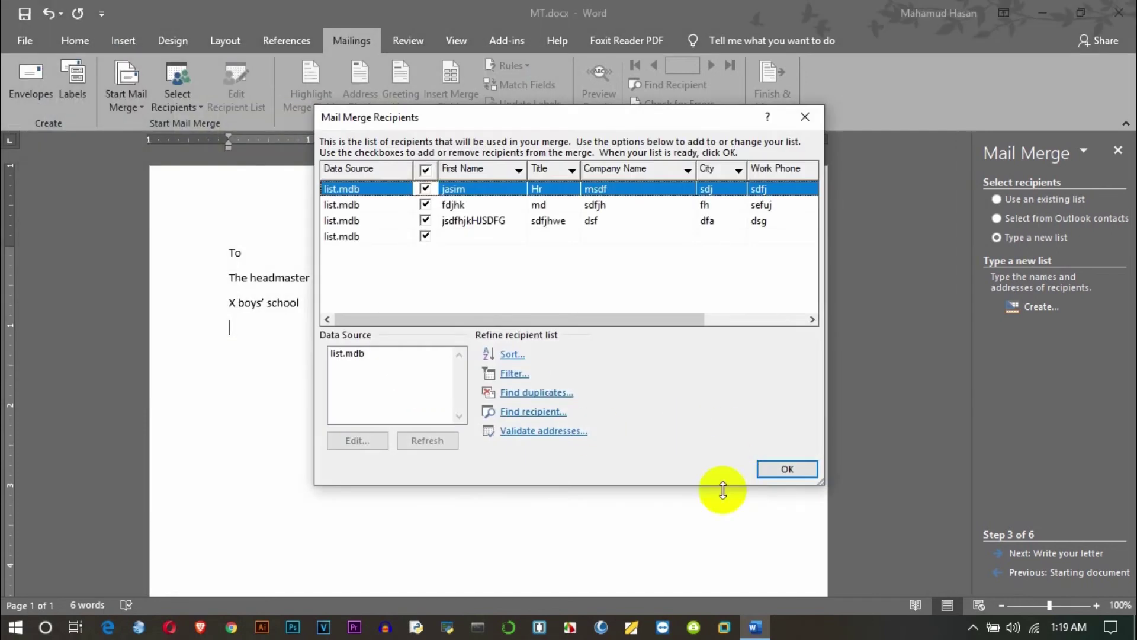
left_click(786, 471)
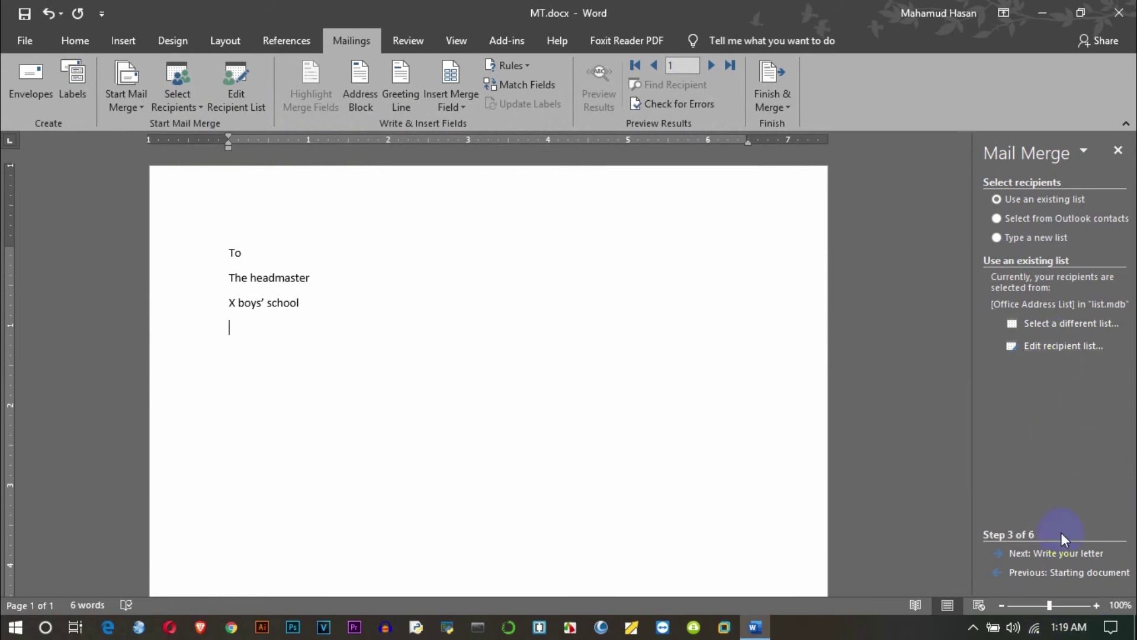
left_click(1037, 555)
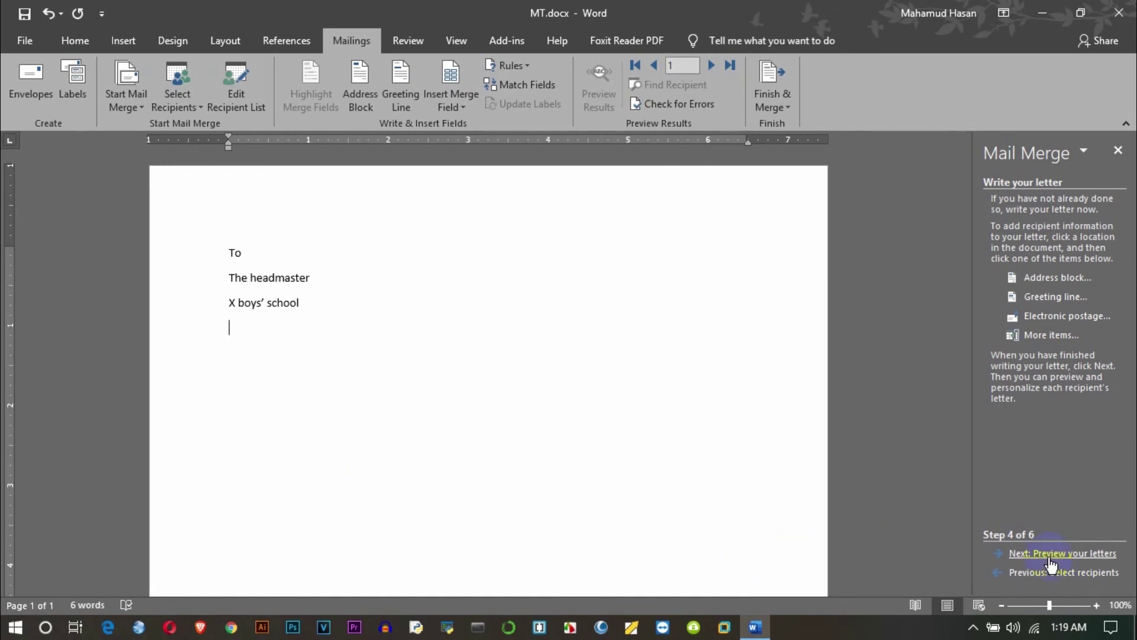
Insert the Title merge field below the school line and delete the duplicate copy.
left_click(1050, 335)
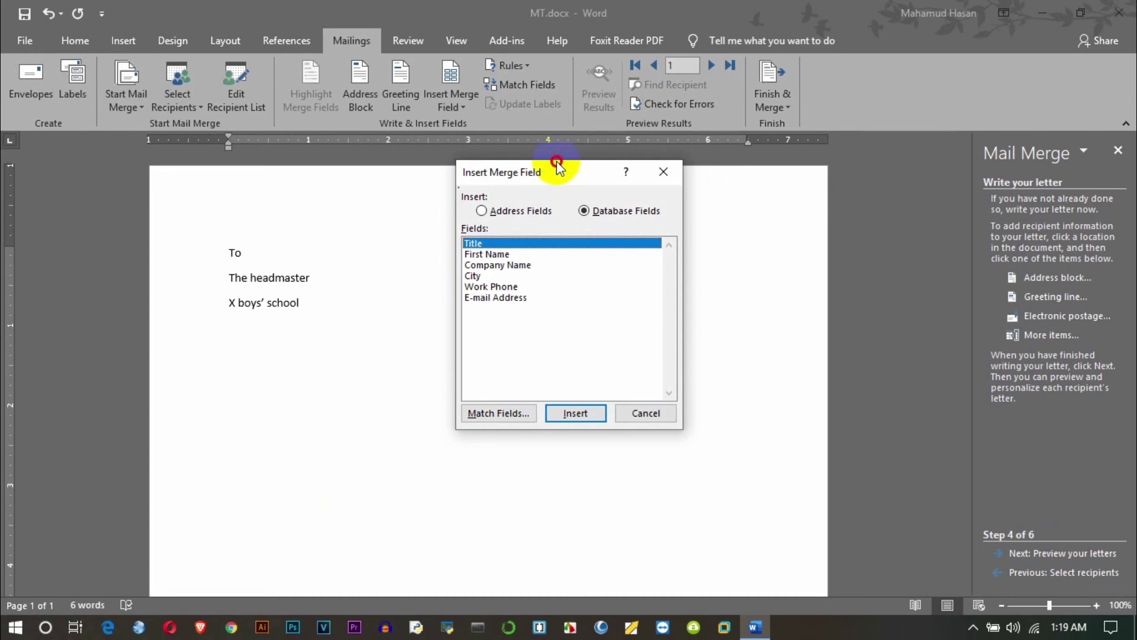
left_click_drag(558, 169, 842, 210)
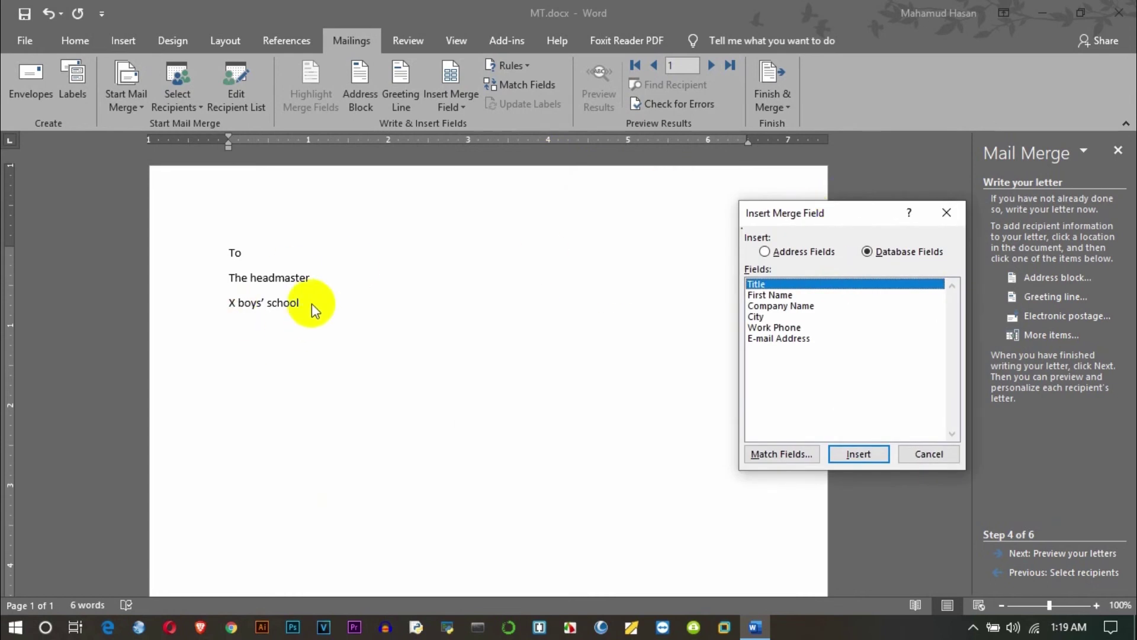
left_click(946, 212)
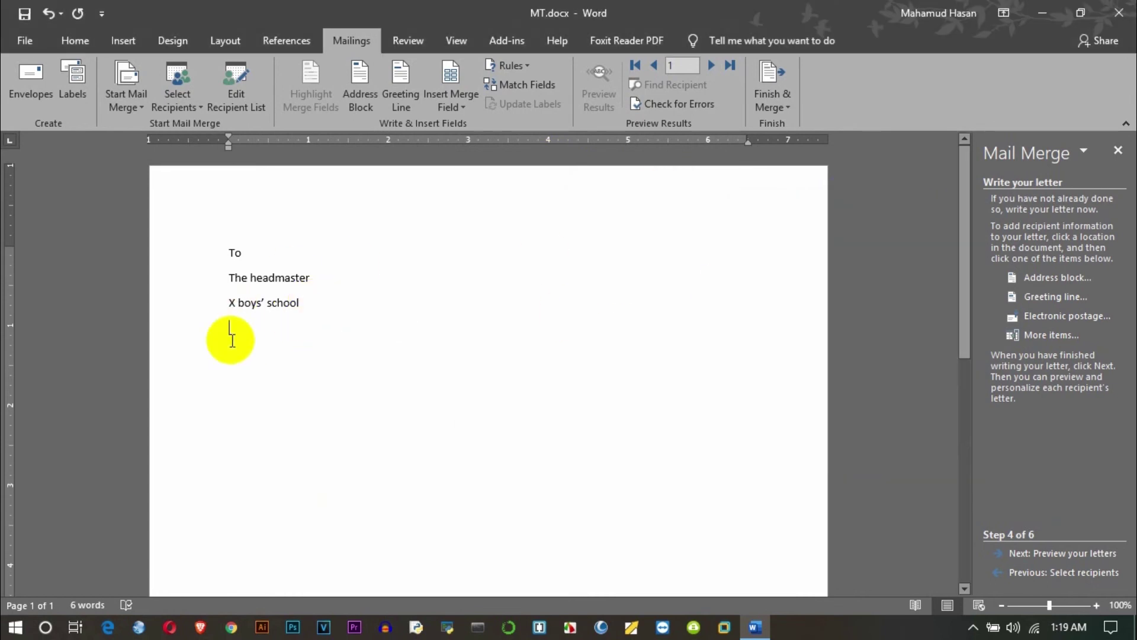
left_click(1052, 335)
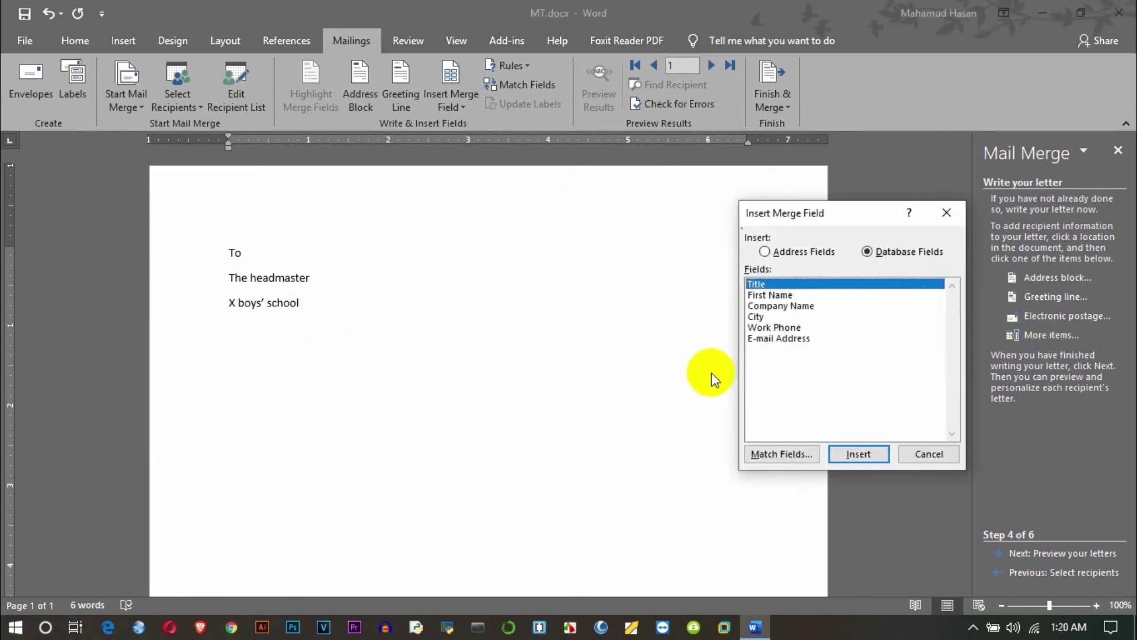
double_click(764, 286)
double_click(764, 285)
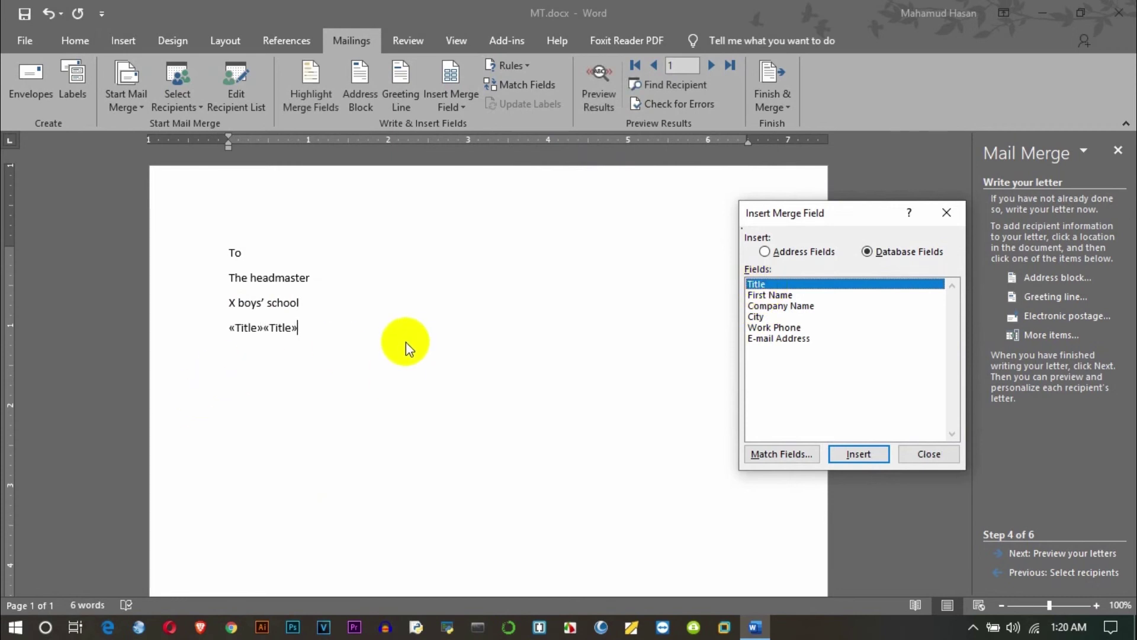
left_click(300, 328)
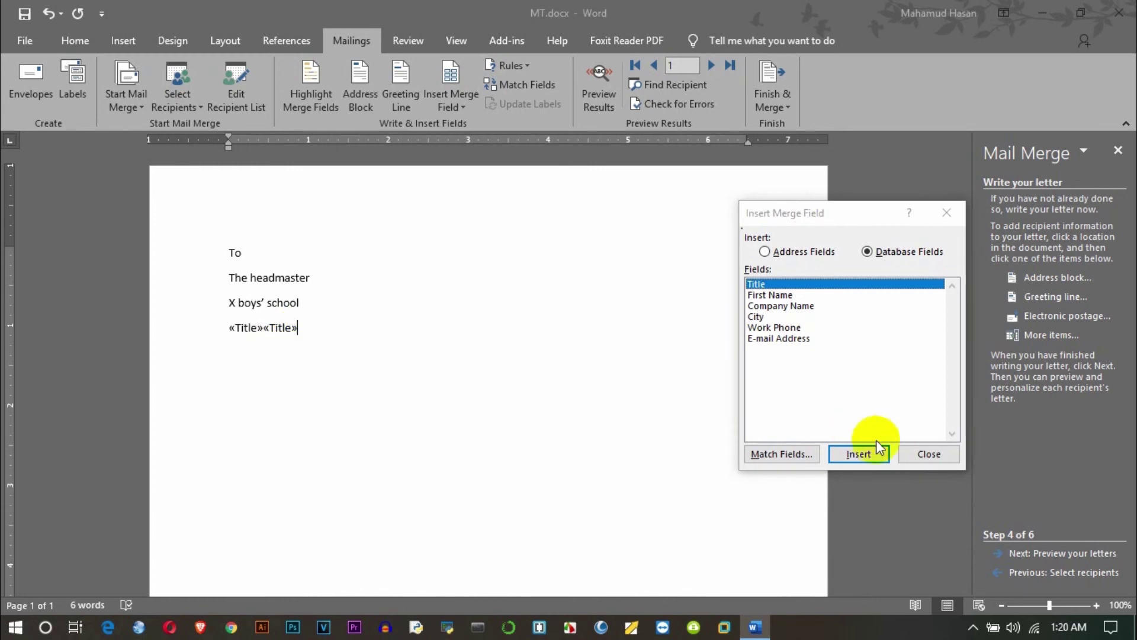
left_click(928, 453)
left_click(274, 331)
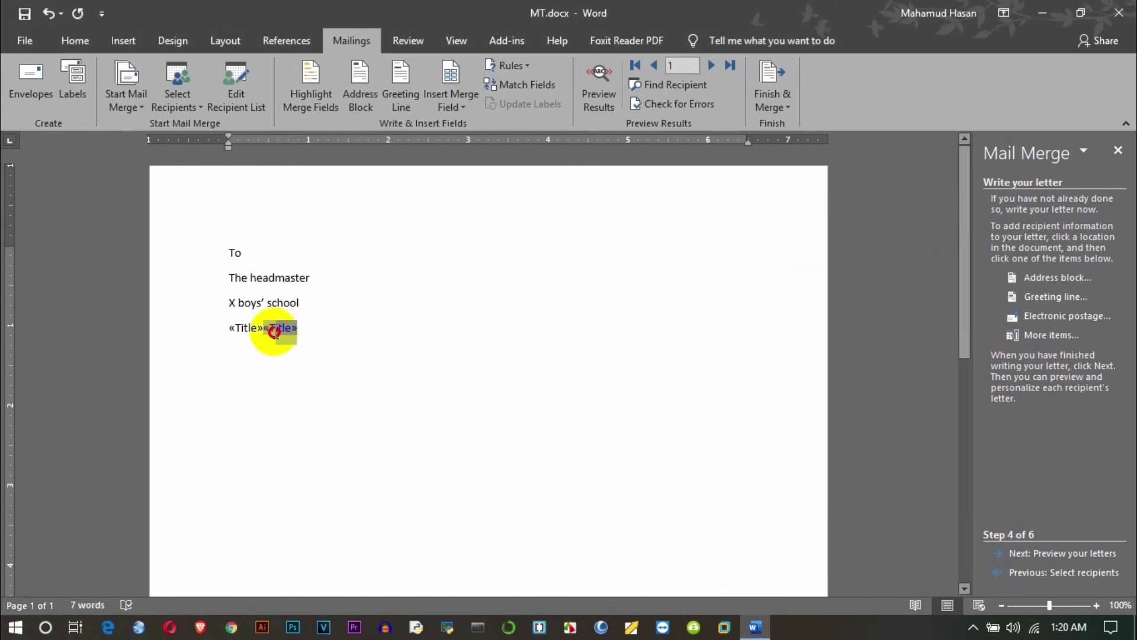
key("Delete")
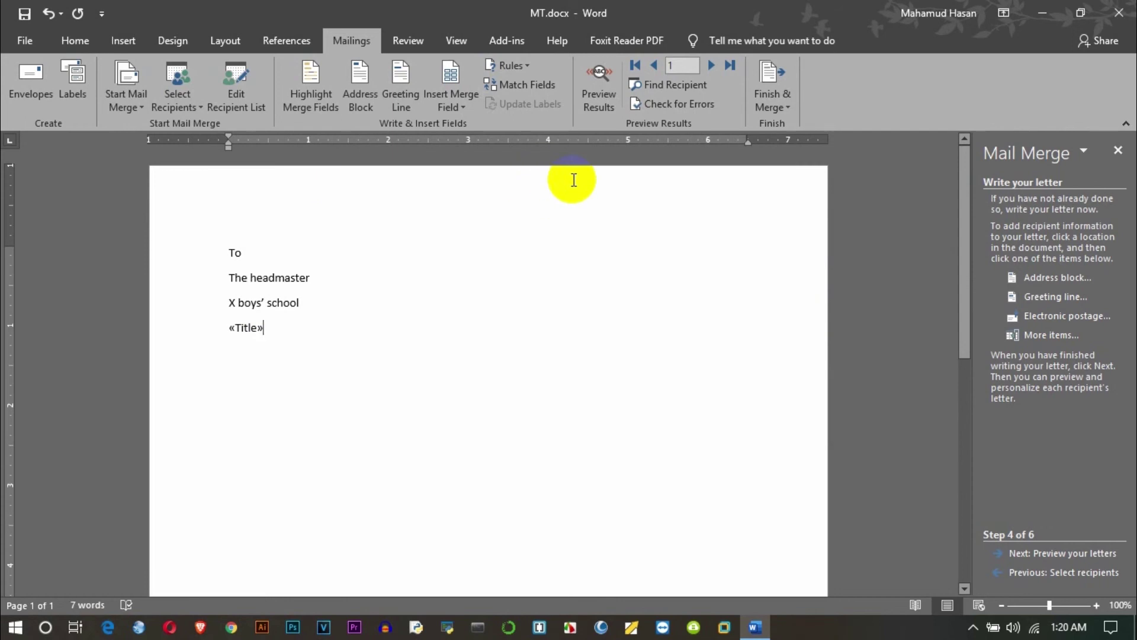
Remove the extra previewed Title, turn Preview Results off, and place the cursor after «Title».
left_click(611, 83)
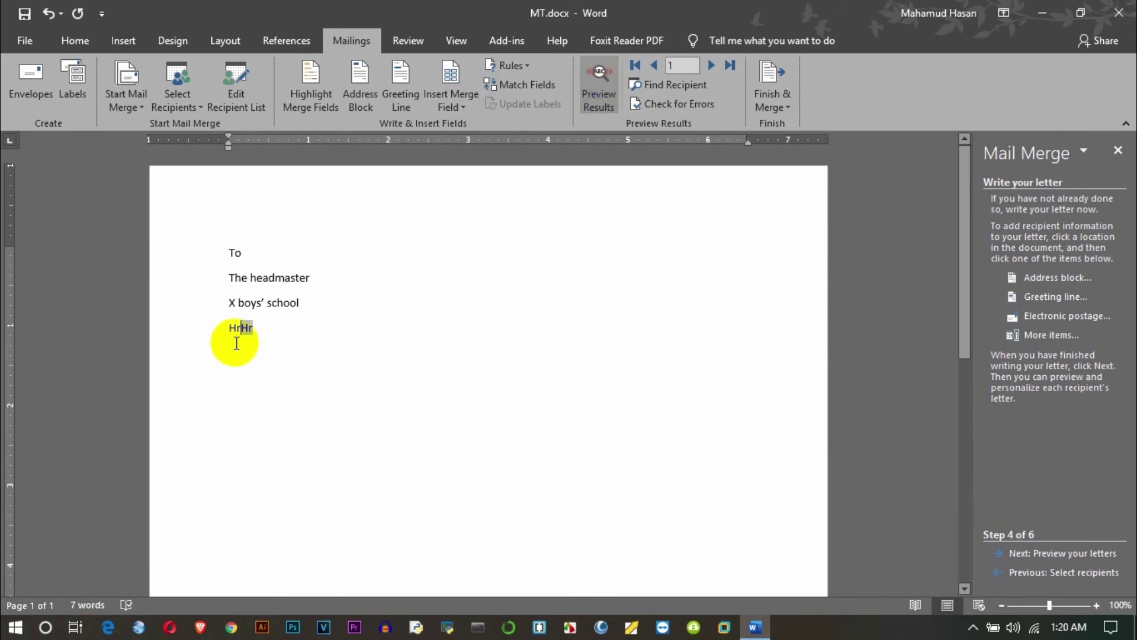
left_click(257, 330)
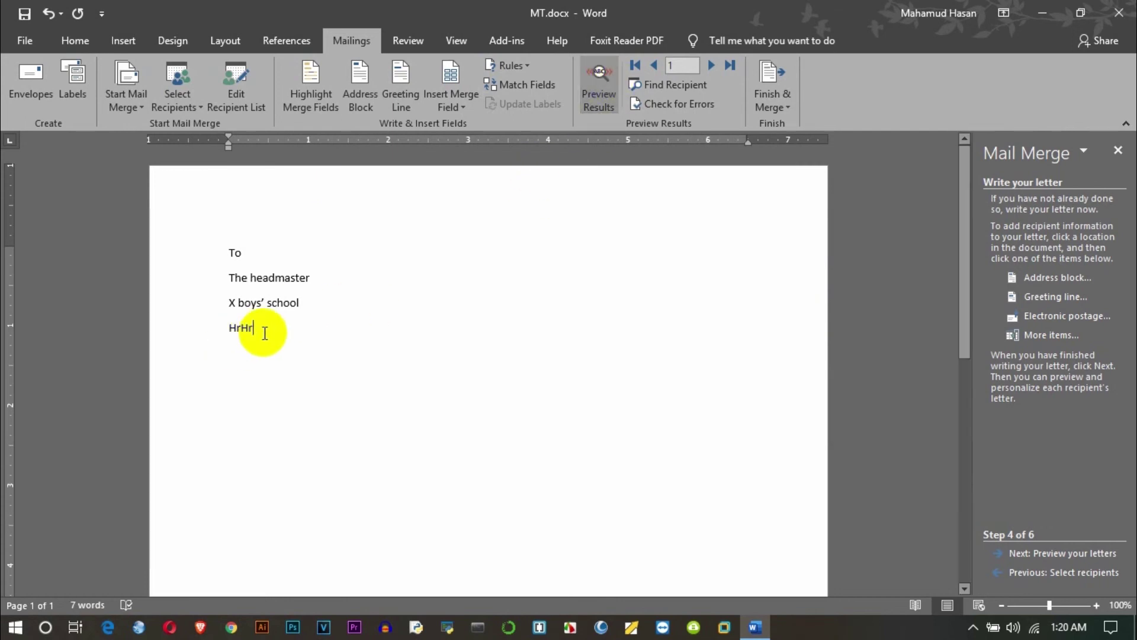
key("BackSpace")
key("BackSpace")
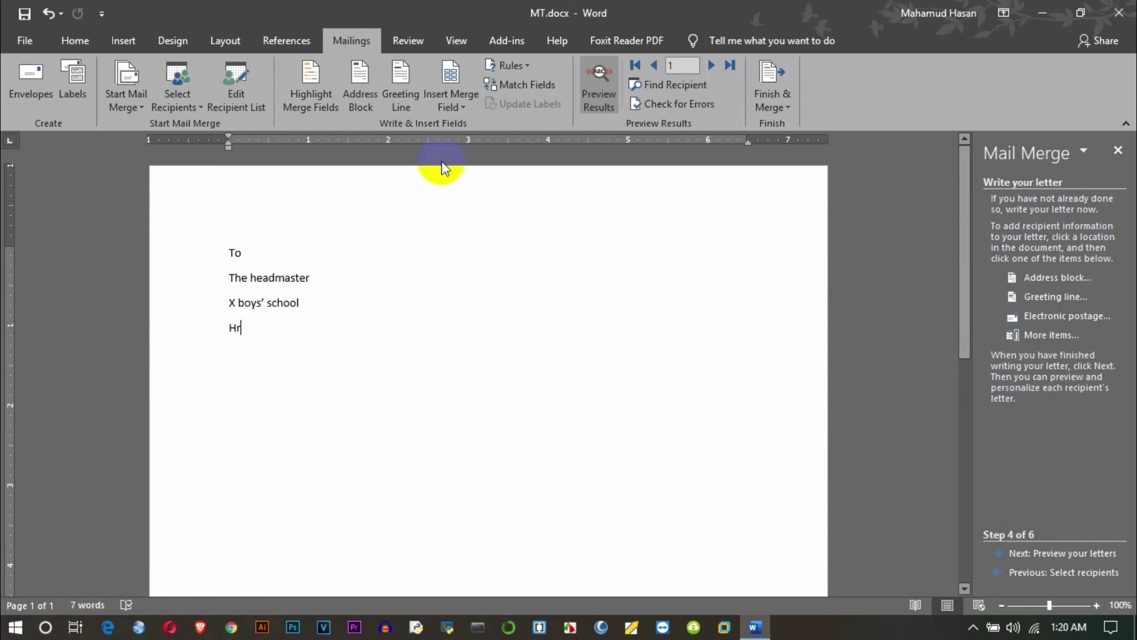
left_click(590, 76)
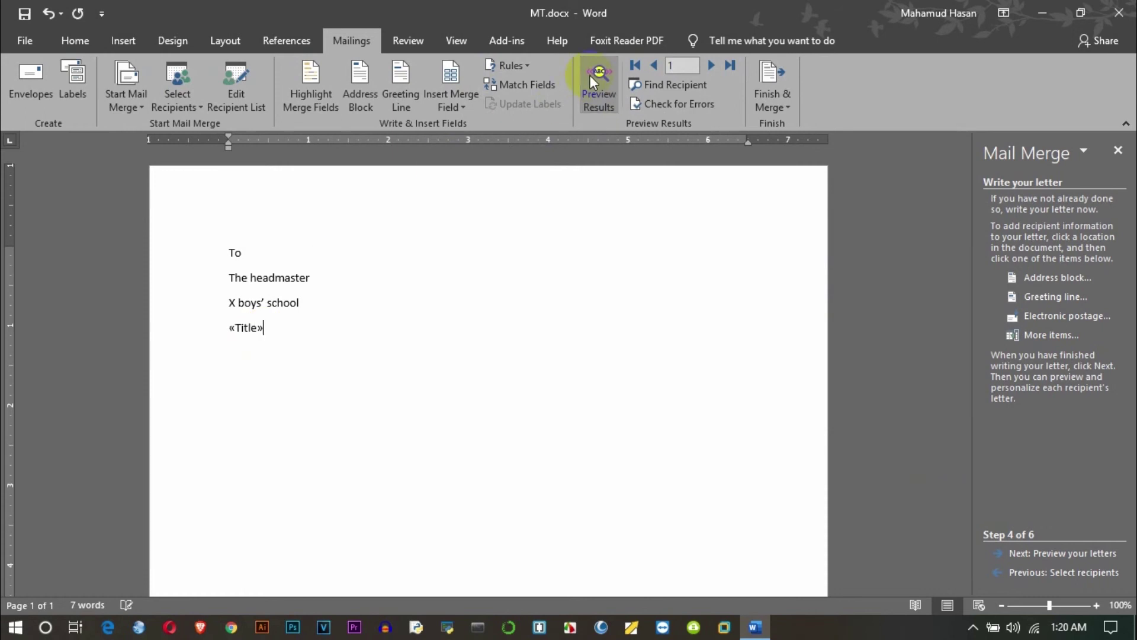
left_click(268, 330)
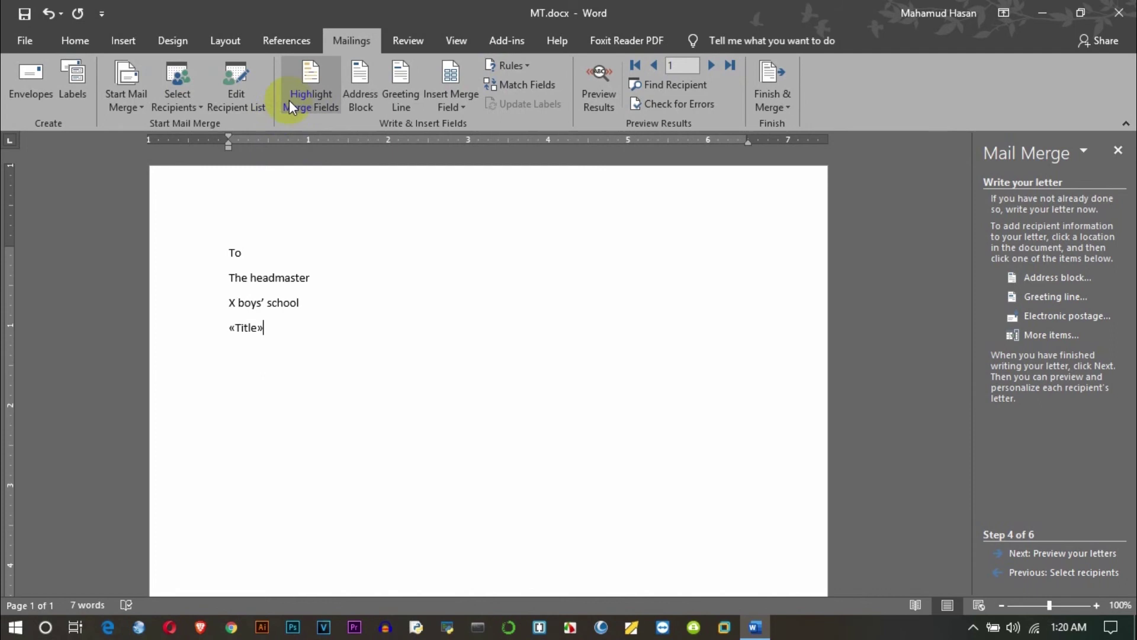
Uncheck the blank fourth row in the recipient list and confirm.
left_click(254, 110)
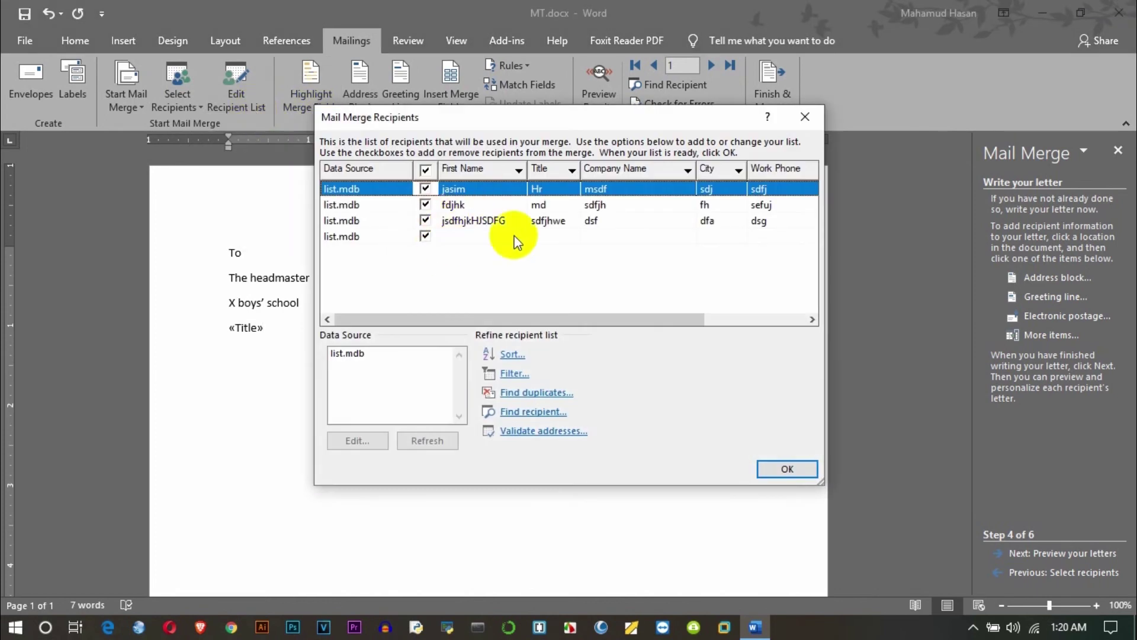
left_click(425, 236)
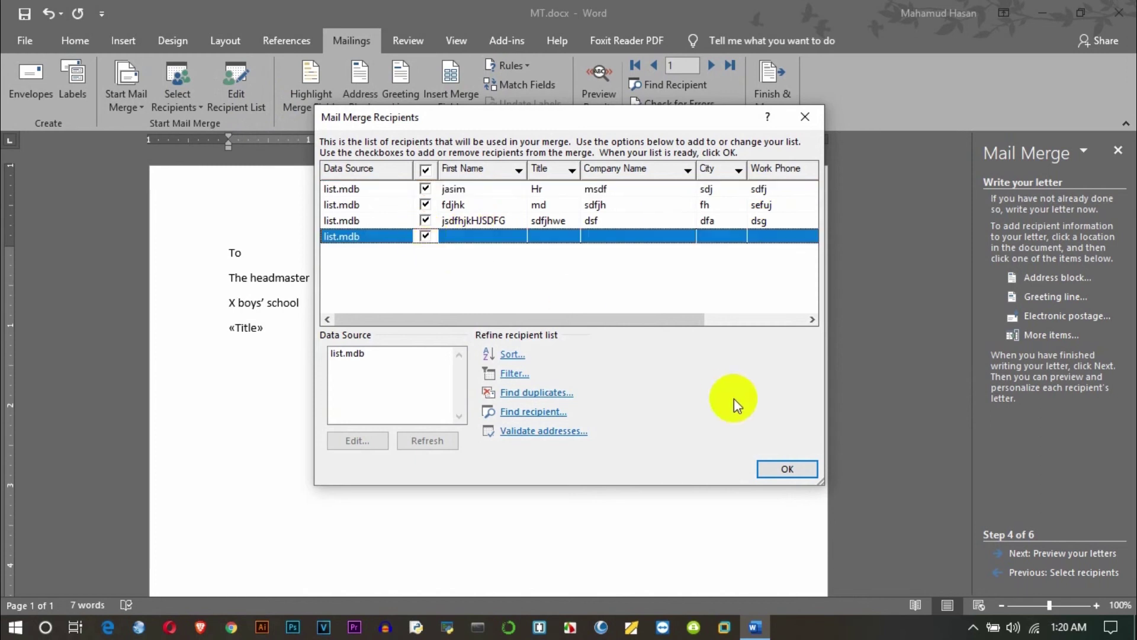
left_click(776, 466)
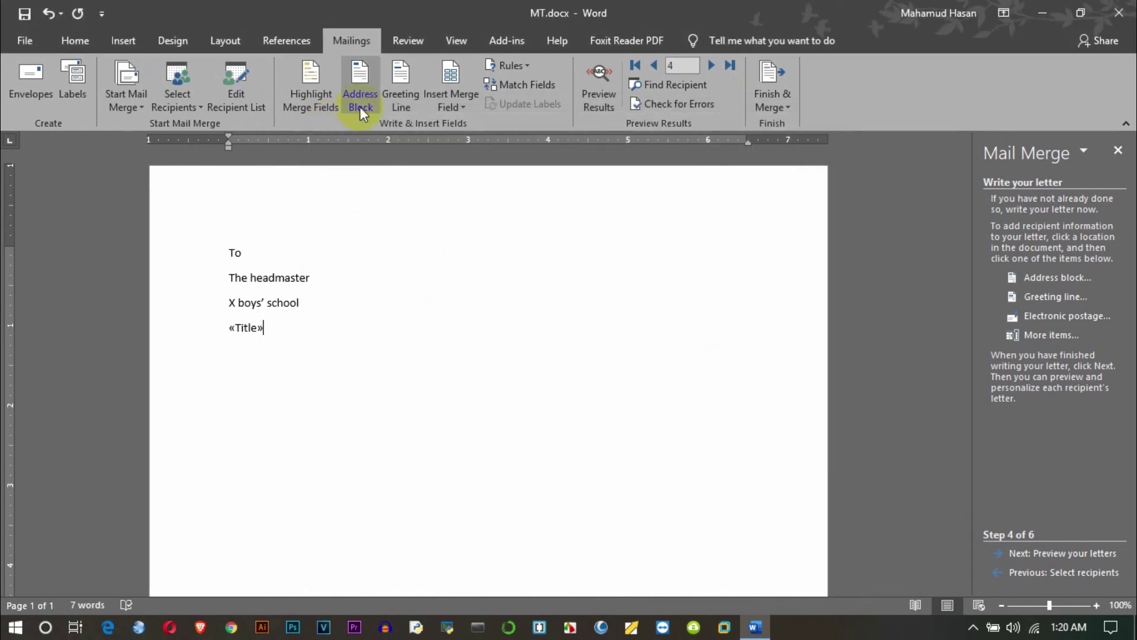
Look through the Address Block and Greeting Line options, picking 'To', then close both without inserting.
left_click(368, 94)
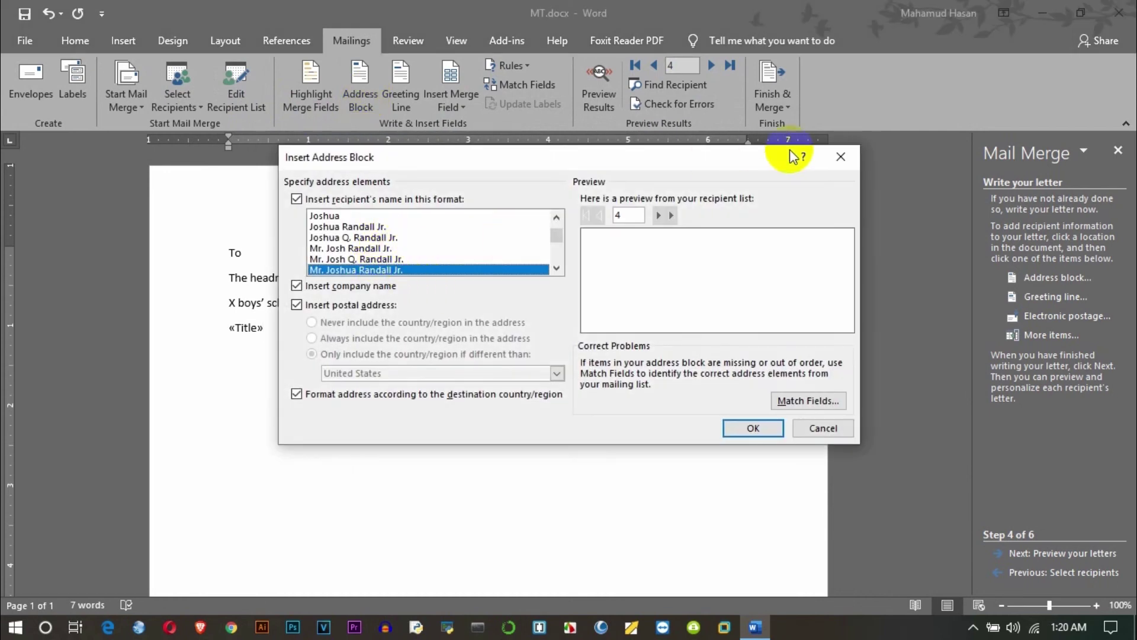
left_click(841, 156)
left_click(409, 108)
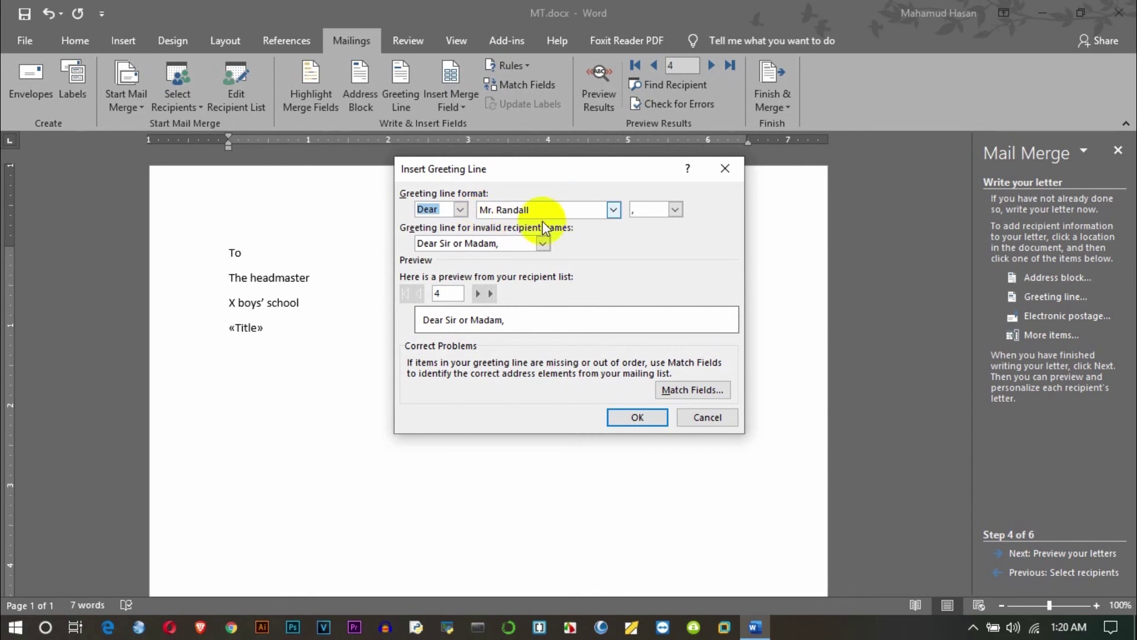
left_click(460, 209)
left_click(437, 236)
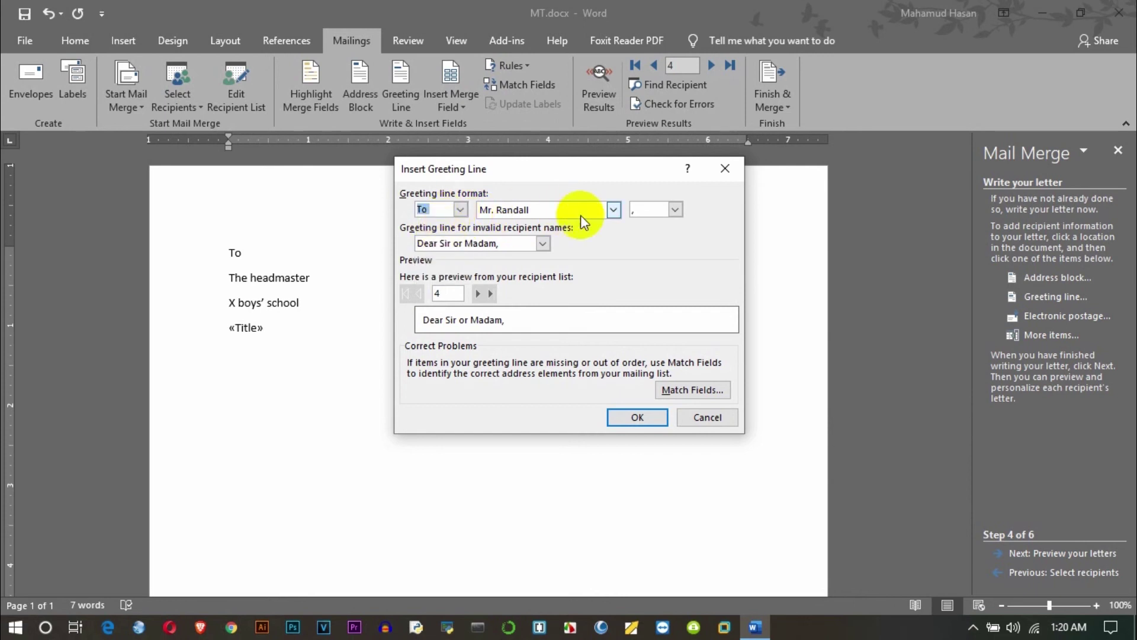
left_click(614, 210)
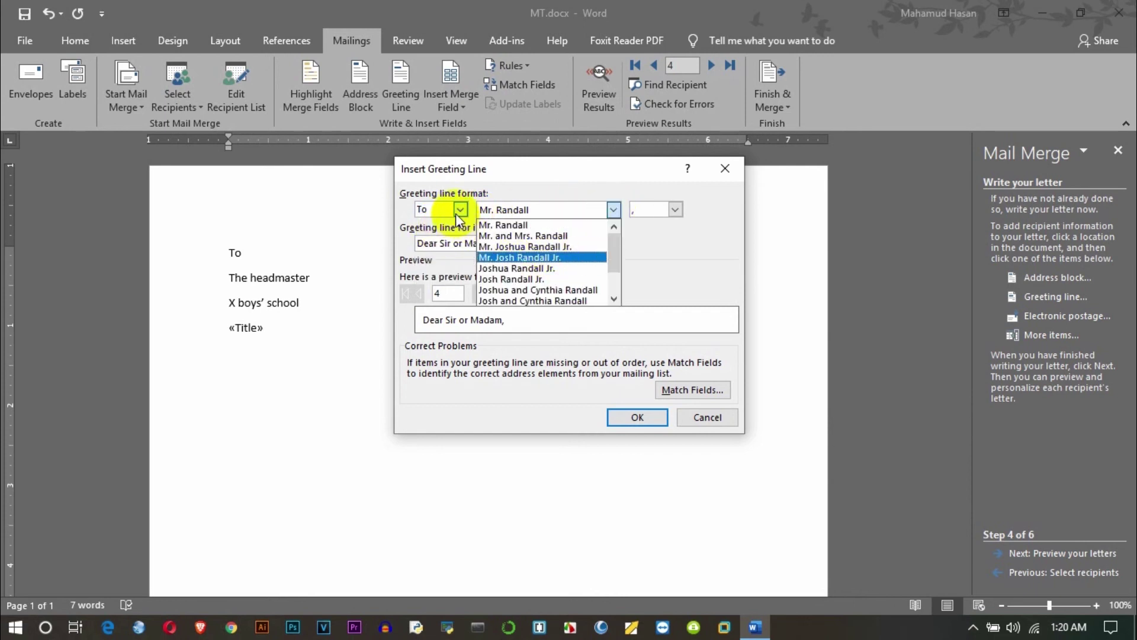
left_click(675, 211)
left_click(674, 210)
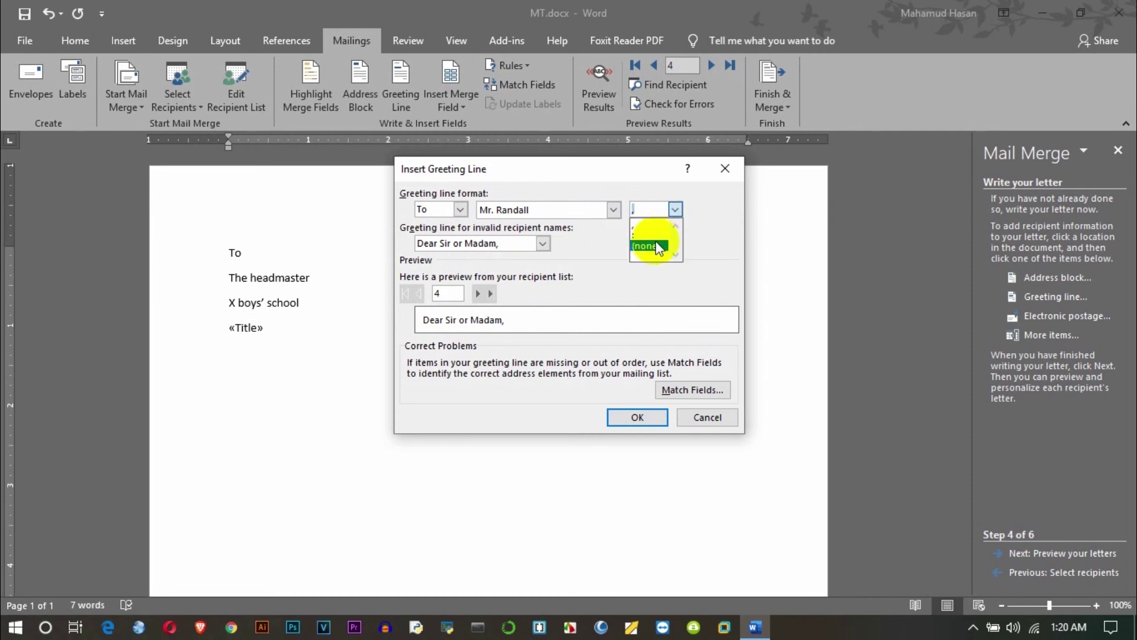
left_click(543, 243)
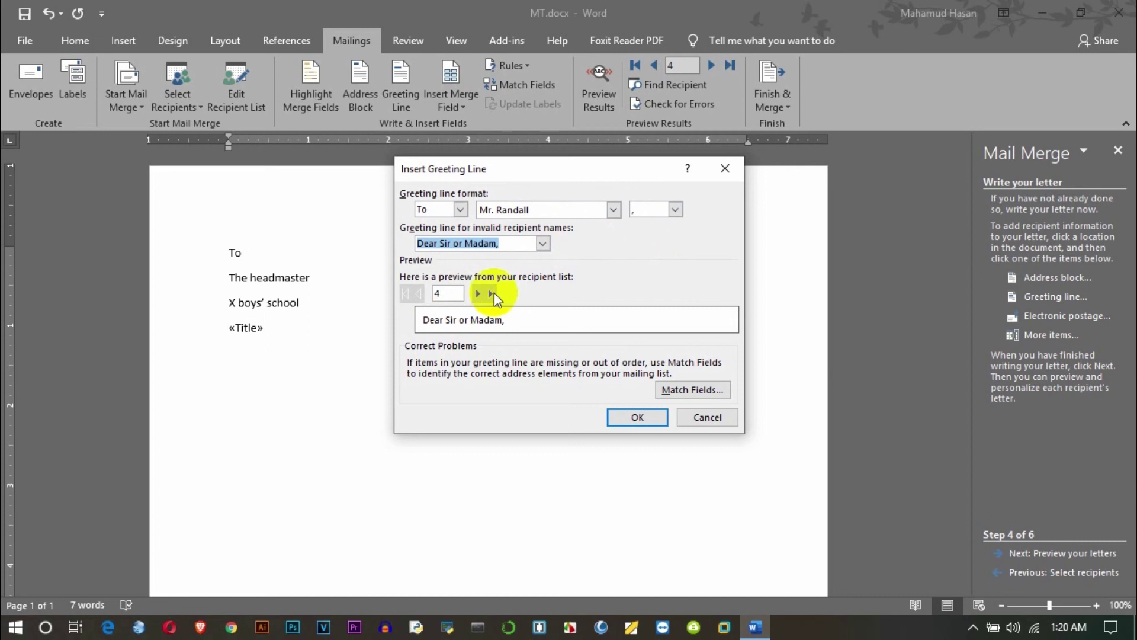
left_click(725, 169)
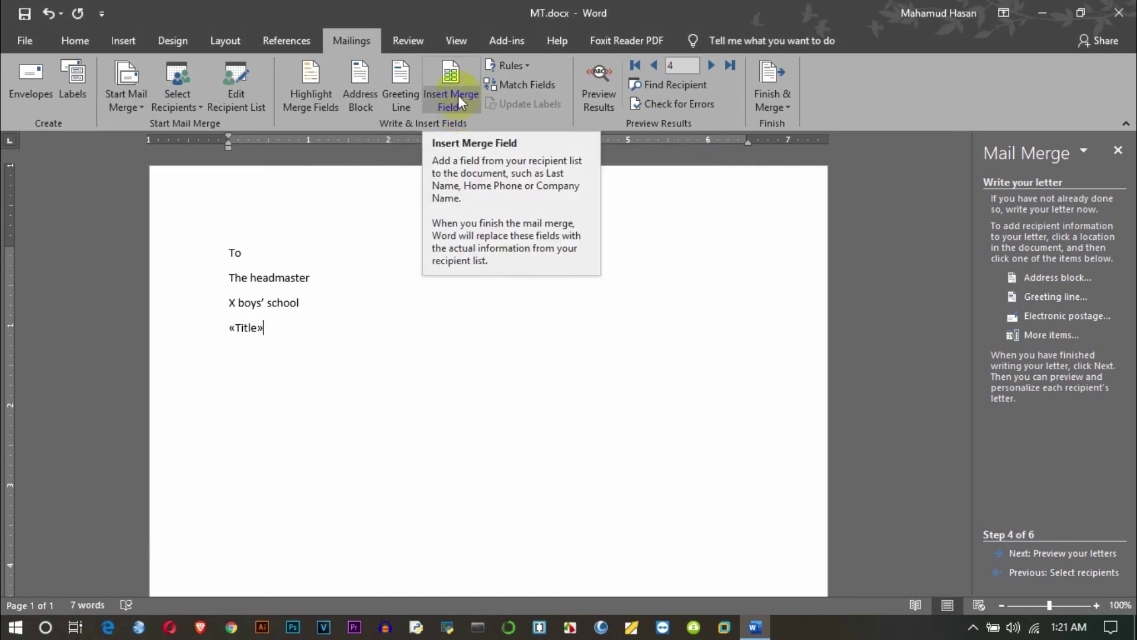
Add «First_Name» and «City» after «Title», then «Work_Phone» and «Email_Address» on the next line.
left_click(457, 94)
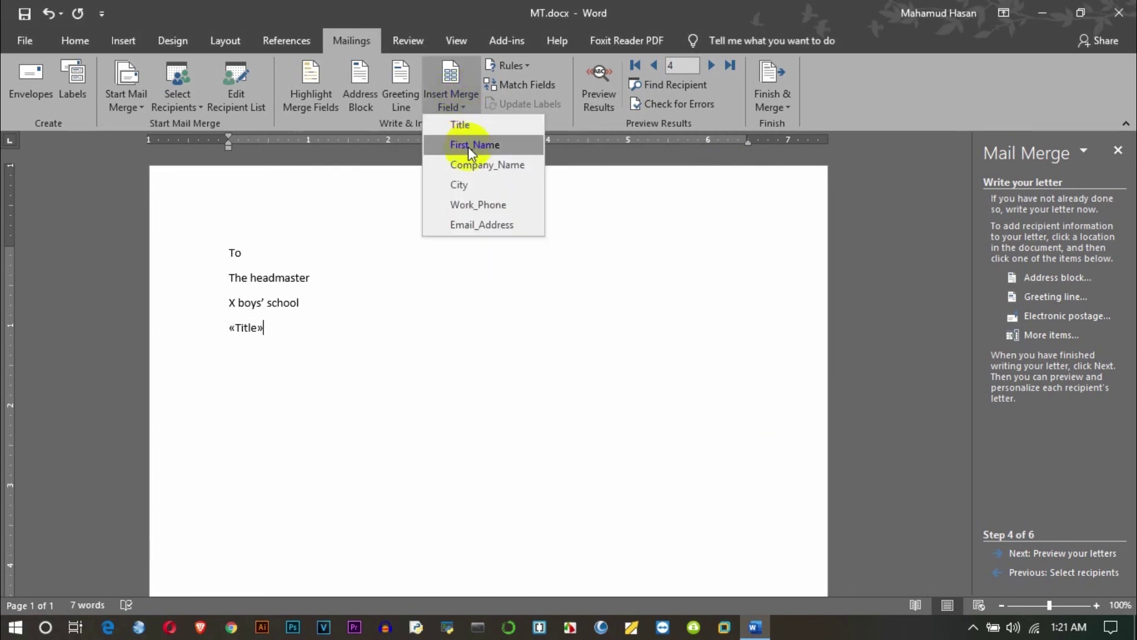
left_click(285, 328)
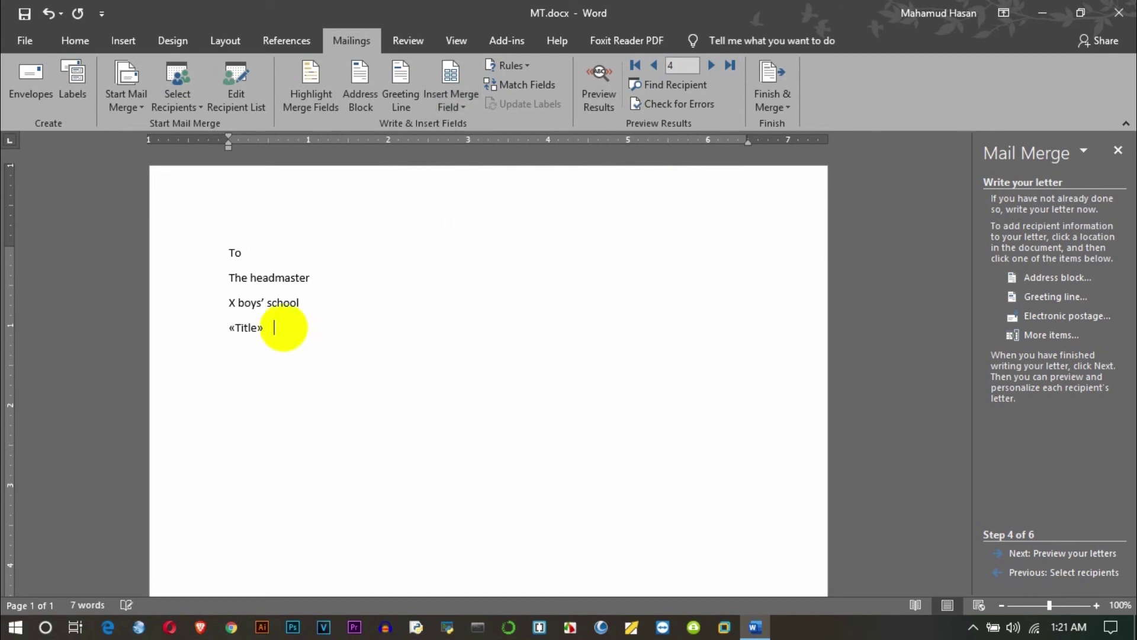
left_click(462, 107)
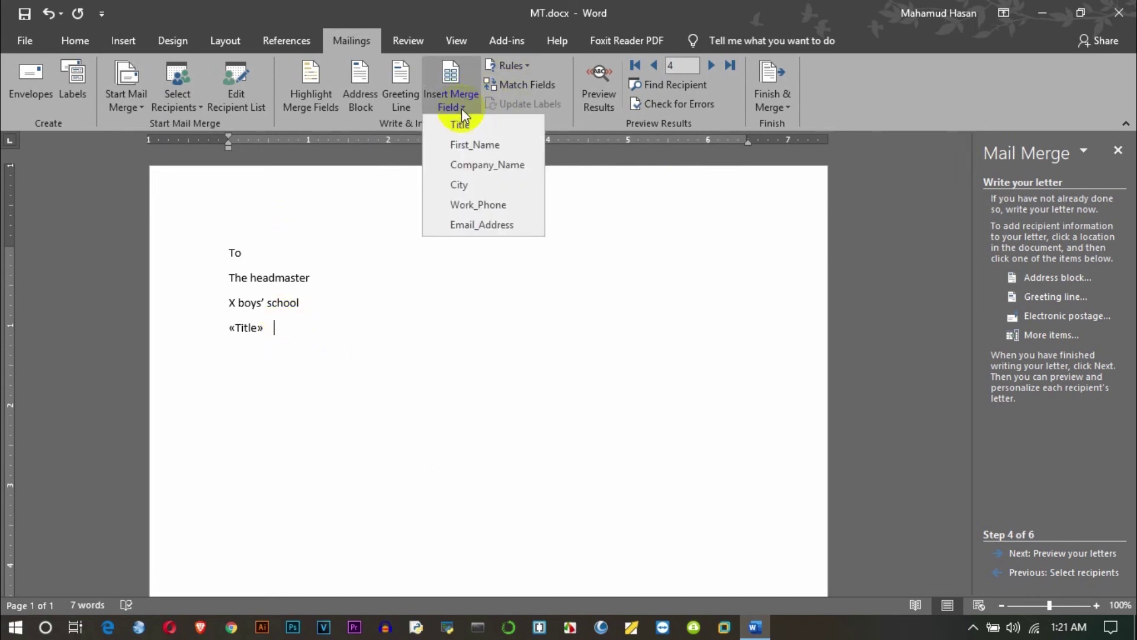
left_click(475, 145)
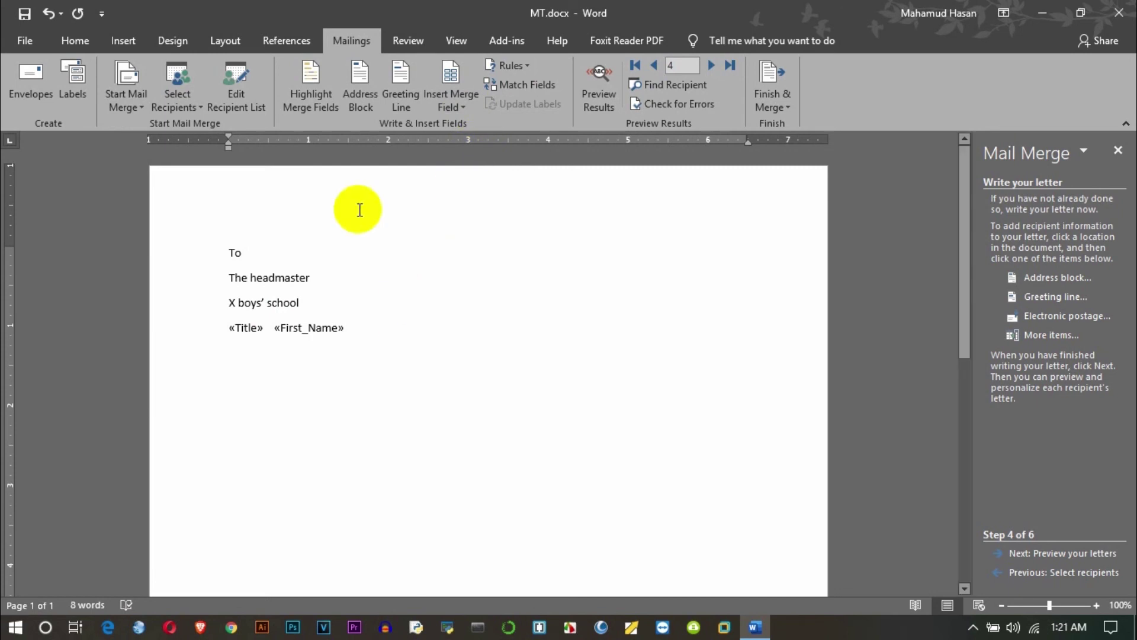
left_click(456, 103)
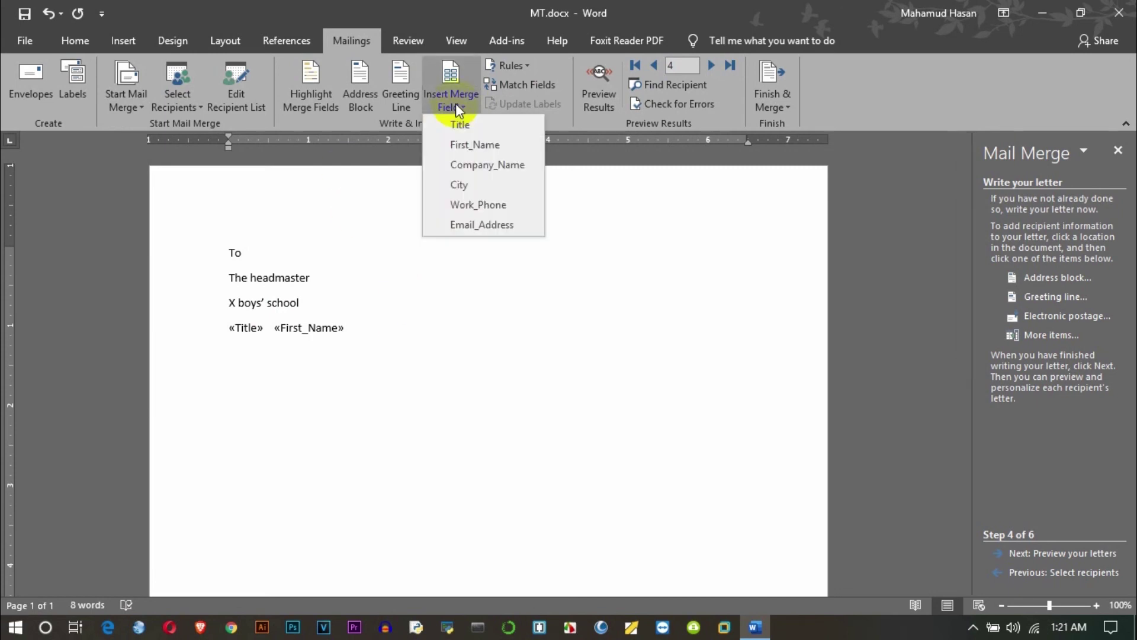
left_click(480, 183)
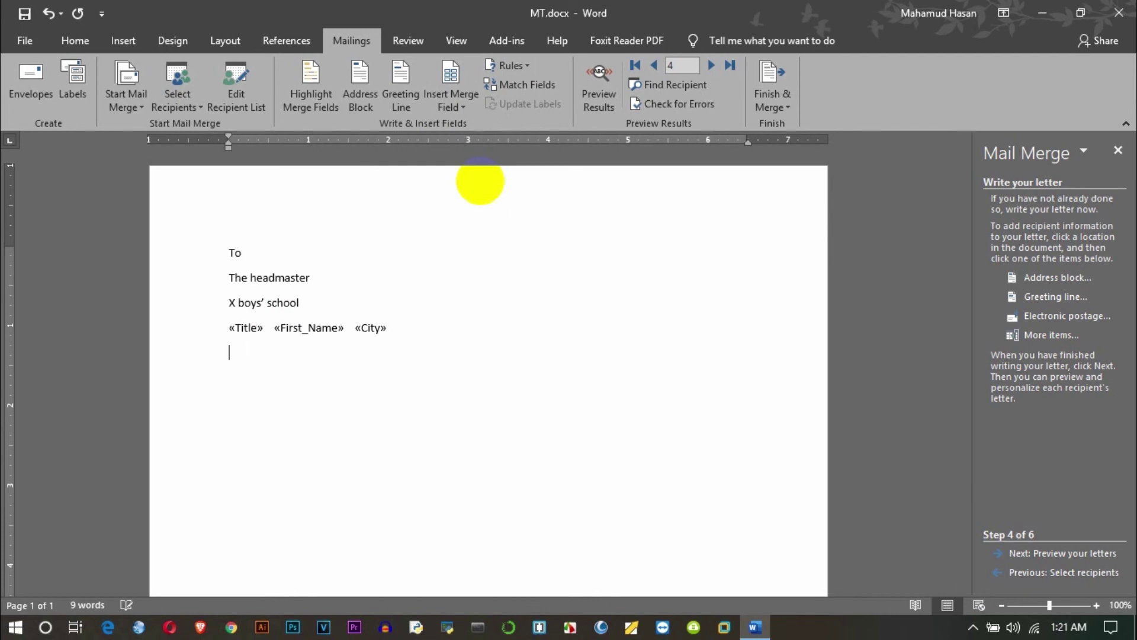
left_click(466, 102)
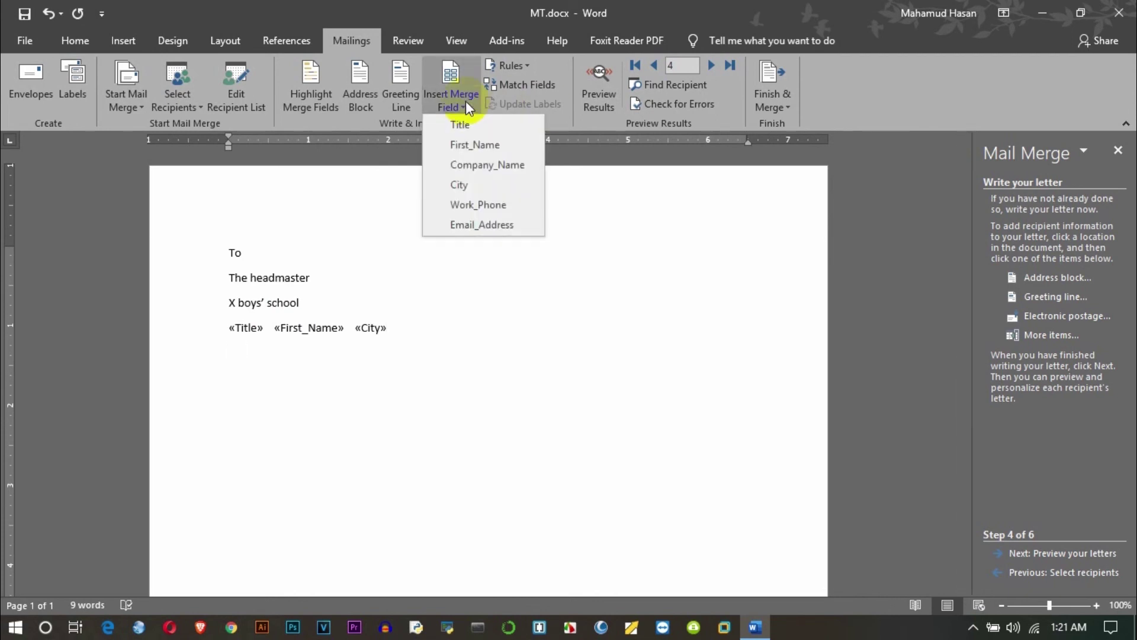
left_click(481, 203)
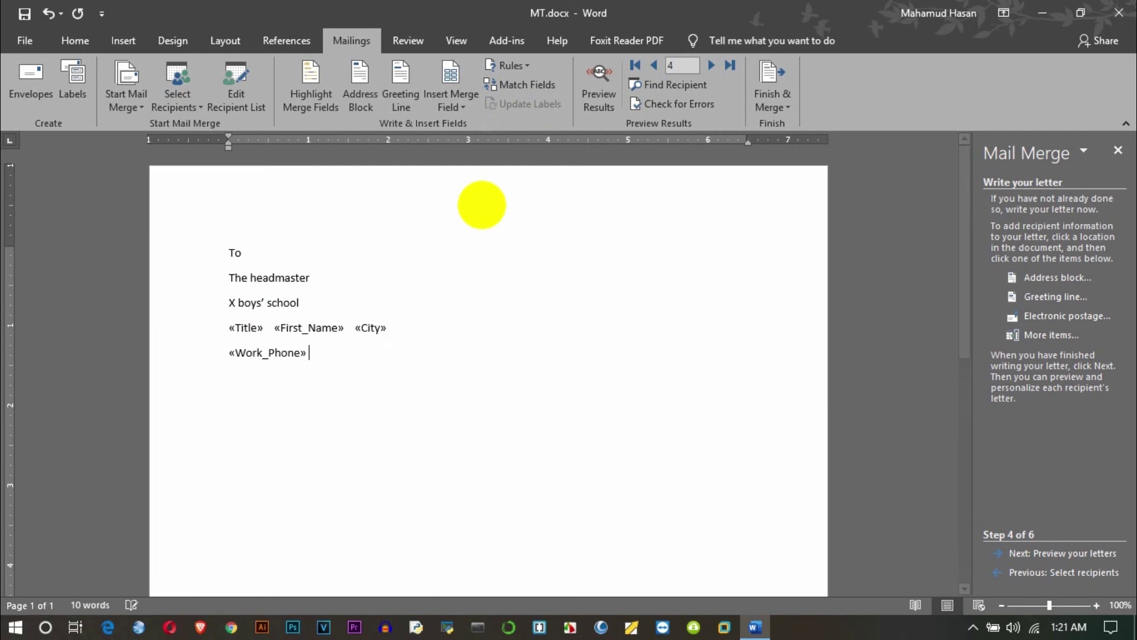
left_click(459, 105)
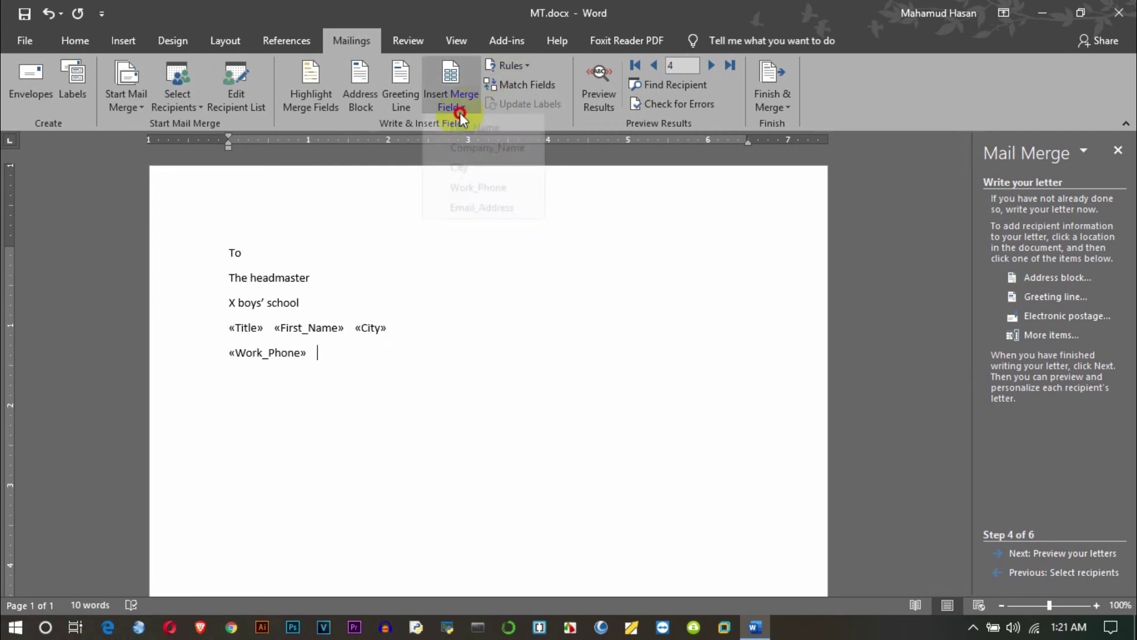
left_click(489, 225)
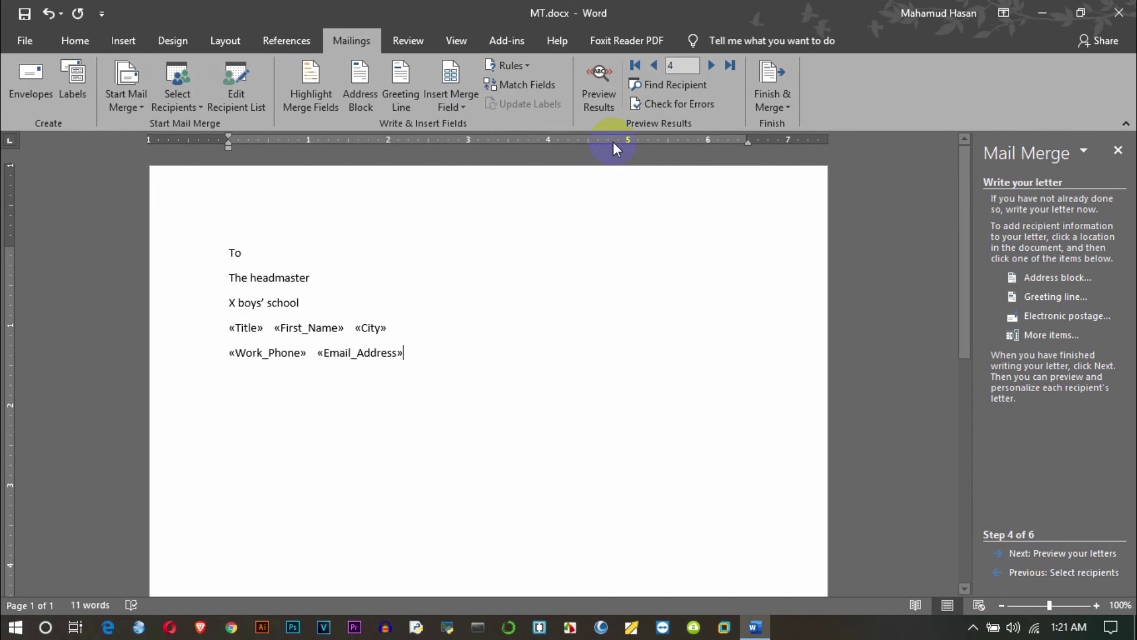
left_click(597, 85)
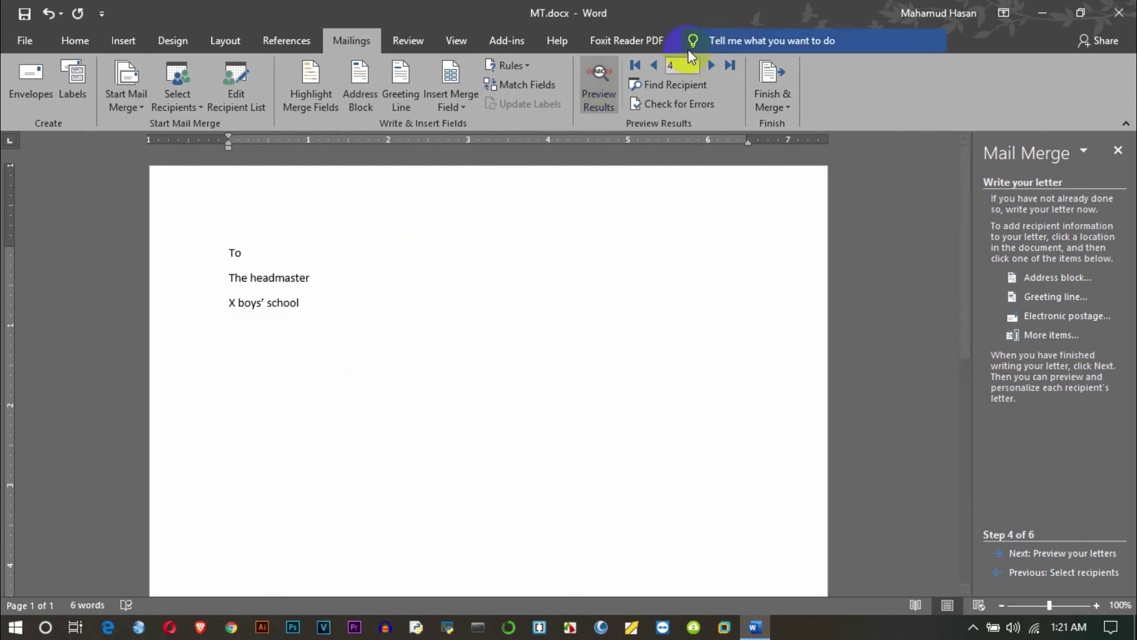
left_click(584, 89)
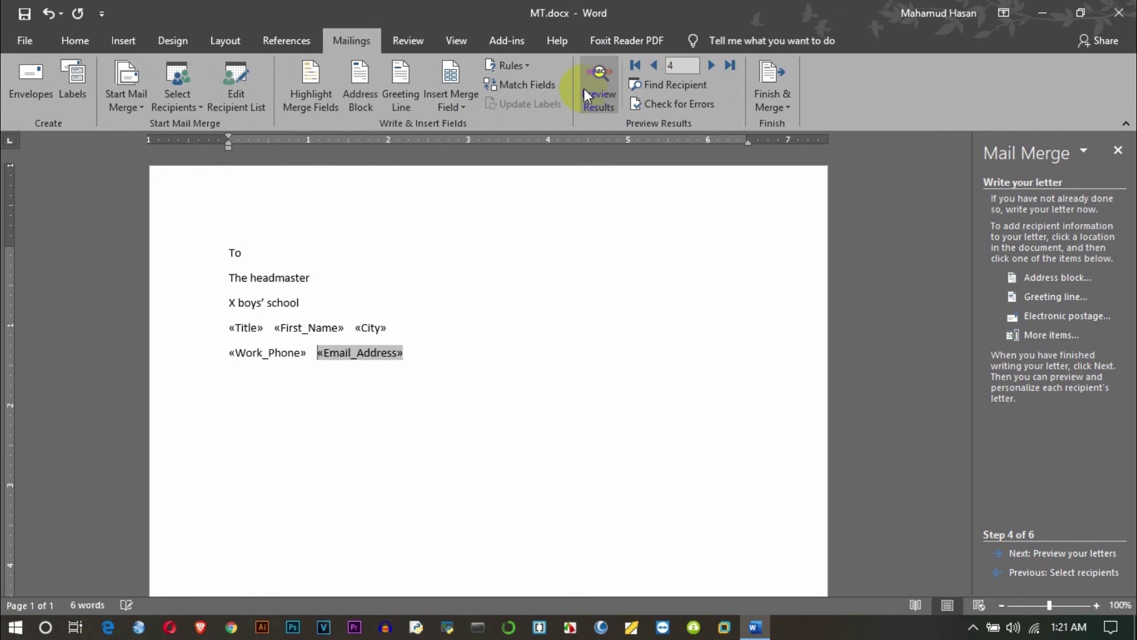
left_click(416, 362)
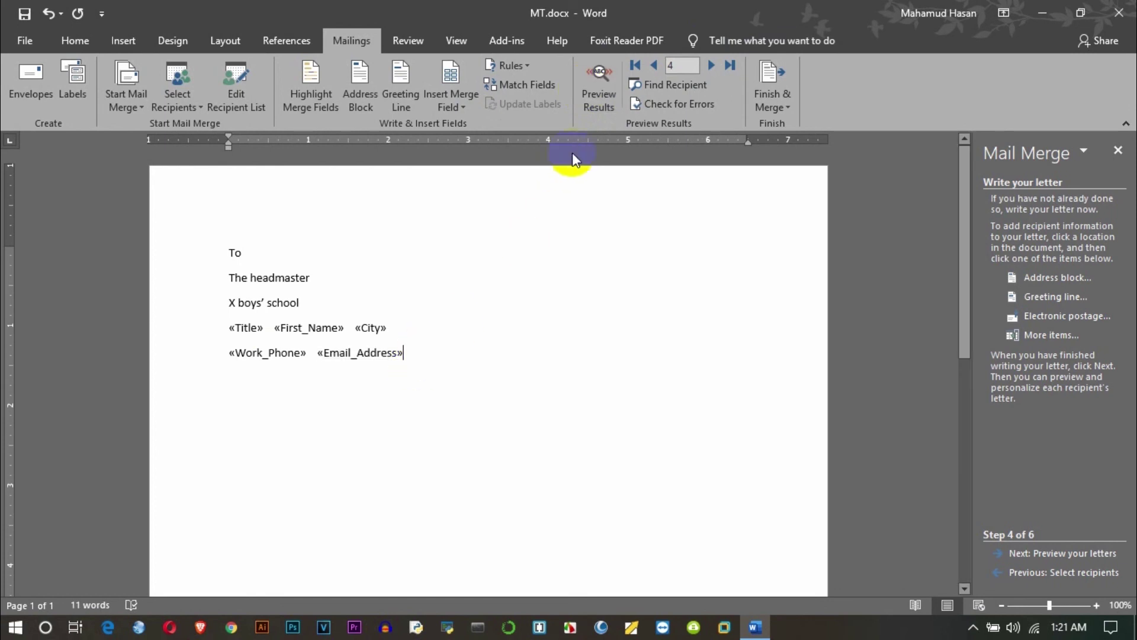
left_click(596, 77)
left_click(595, 77)
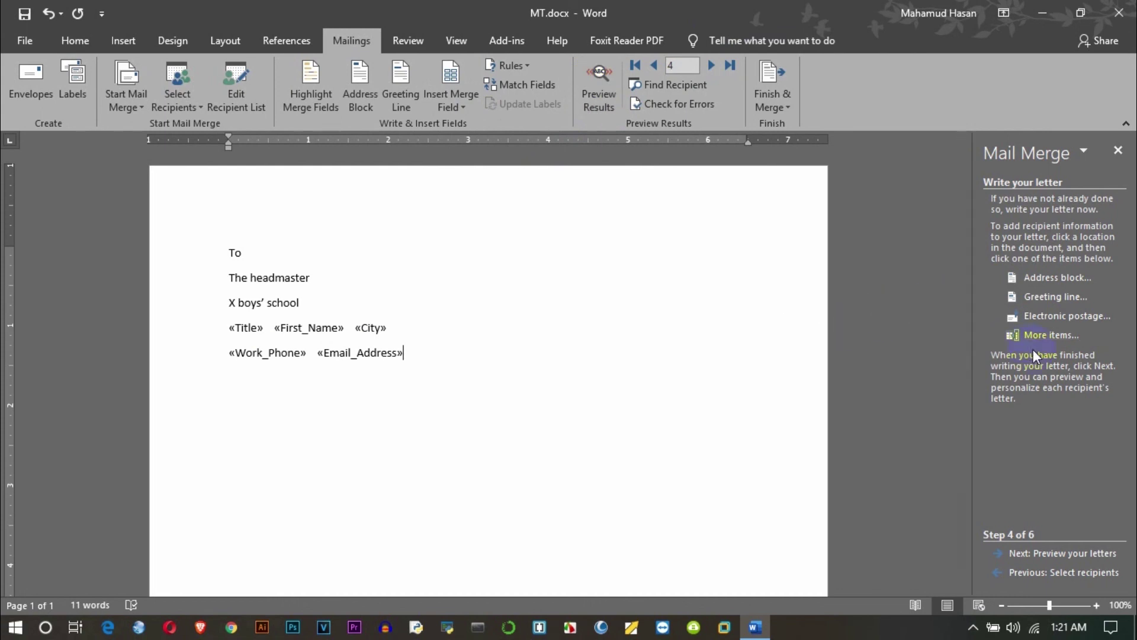
left_click(1044, 335)
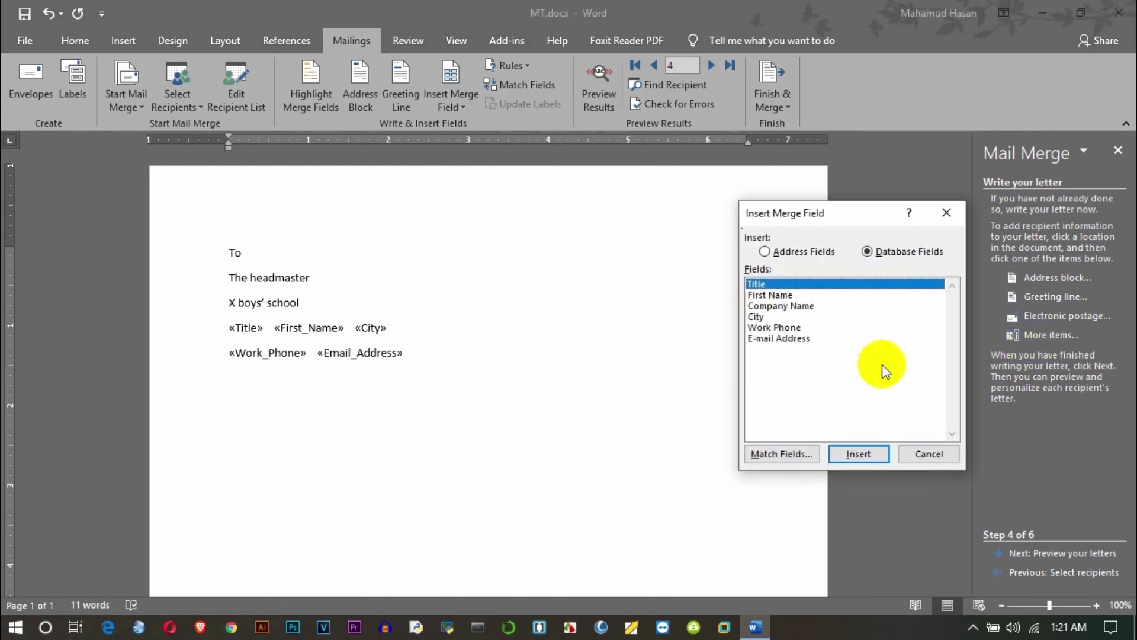
left_click(767, 306)
left_click(946, 212)
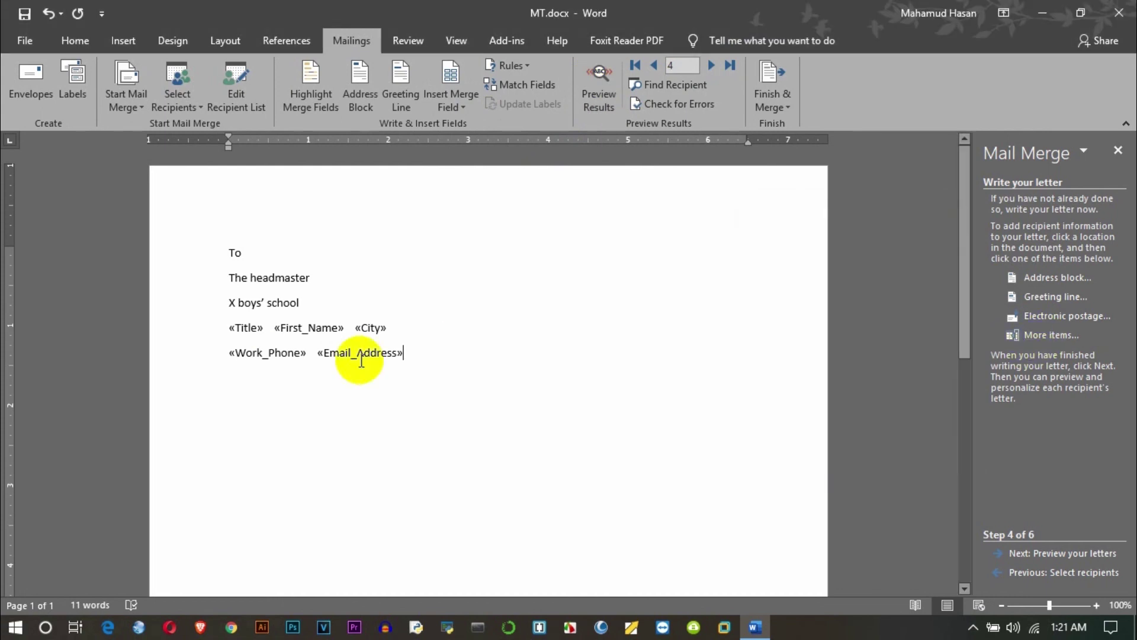
Delete both merge-field lines and re-insert the Title field on the empty line.
left_click_drag(435, 353, 247, 335)
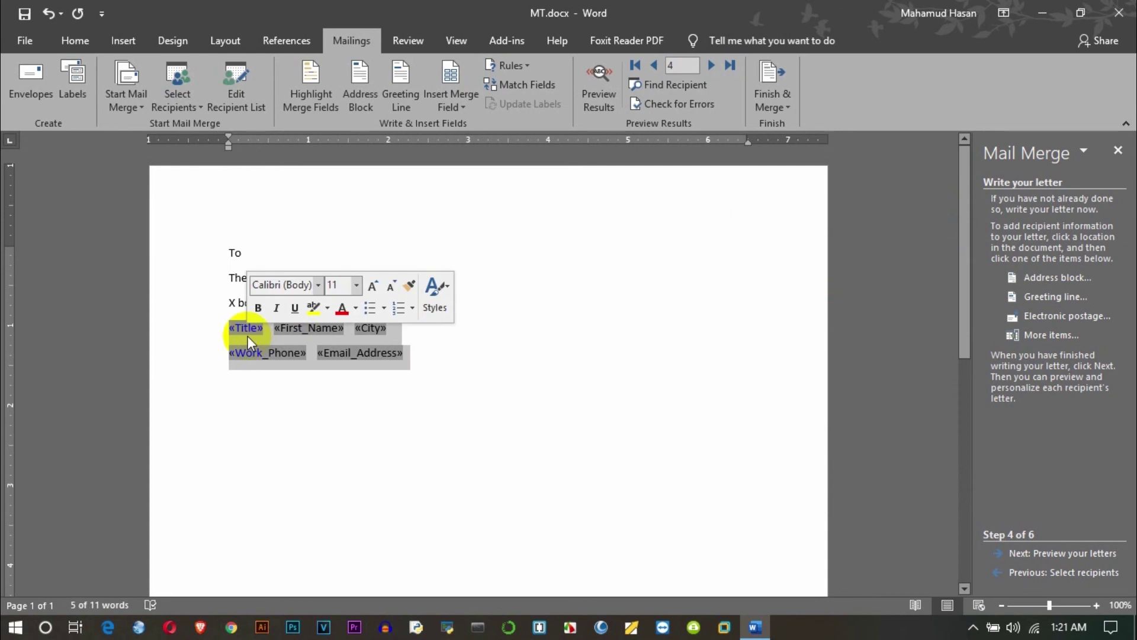
key("Delete")
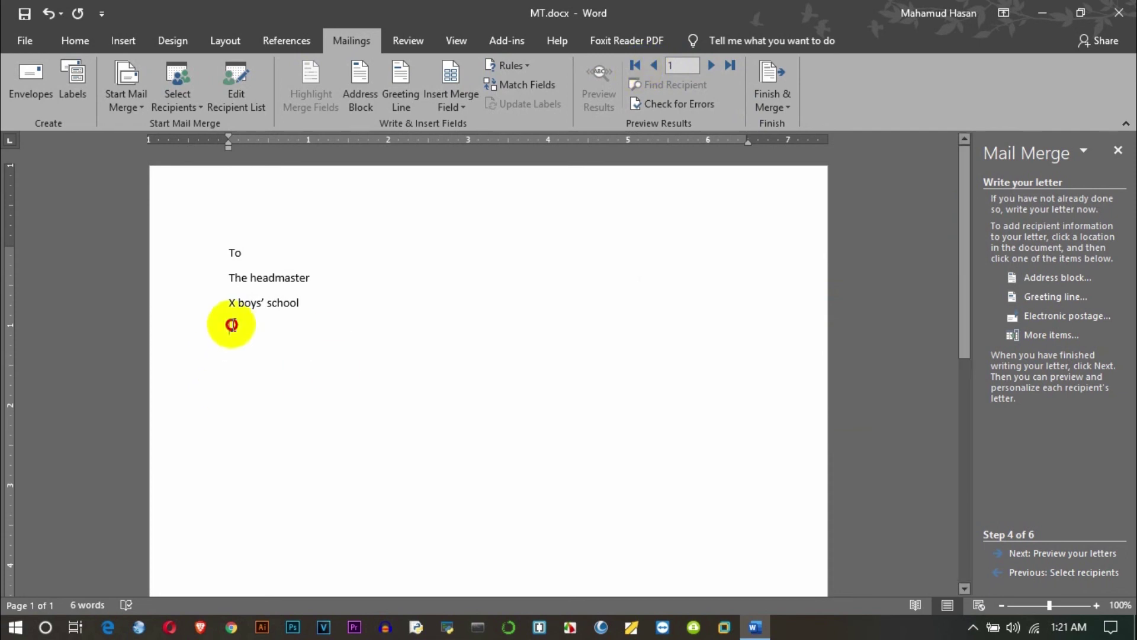
left_click(1049, 336)
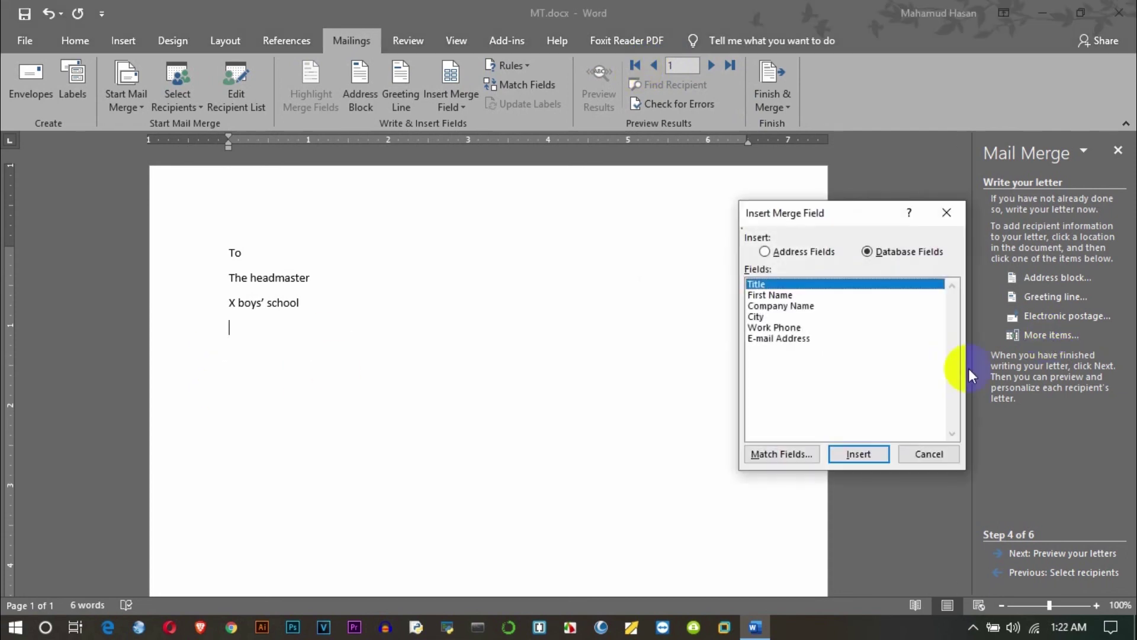
double_click(758, 288)
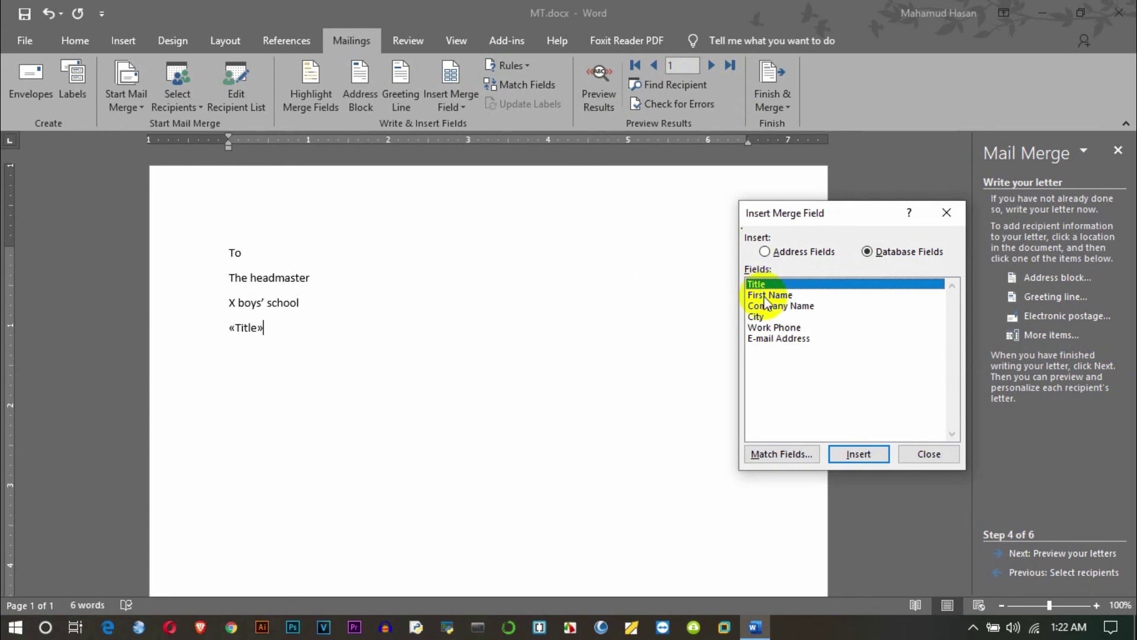
Follow «Title» with First Name, City, Work Phone, E-mail Address and another First Name field.
double_click(764, 296)
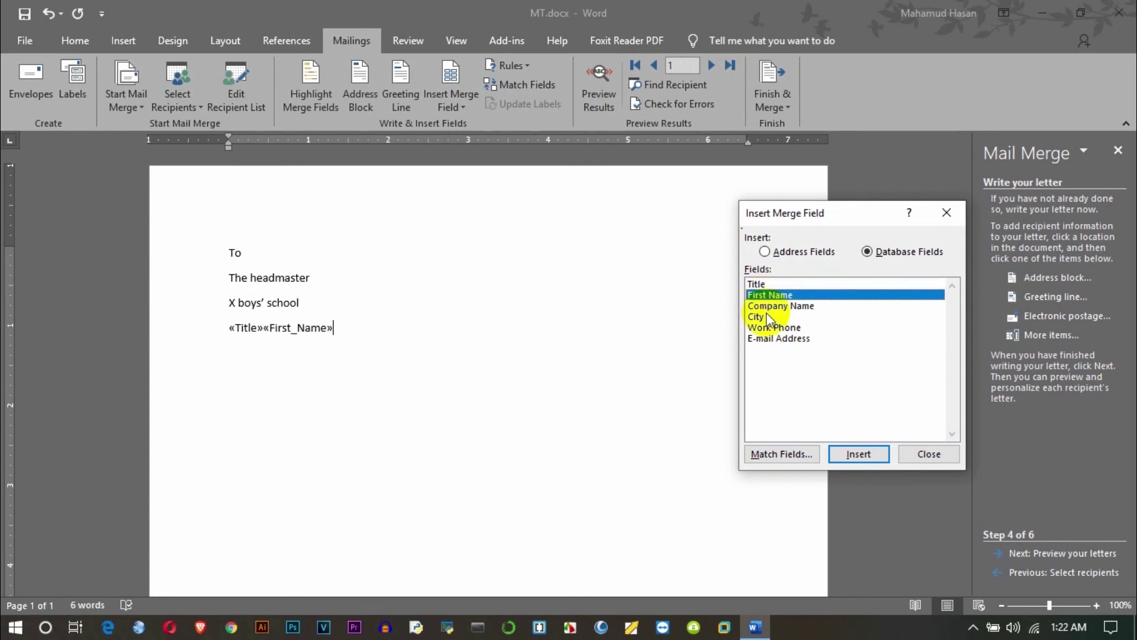
double_click(759, 317)
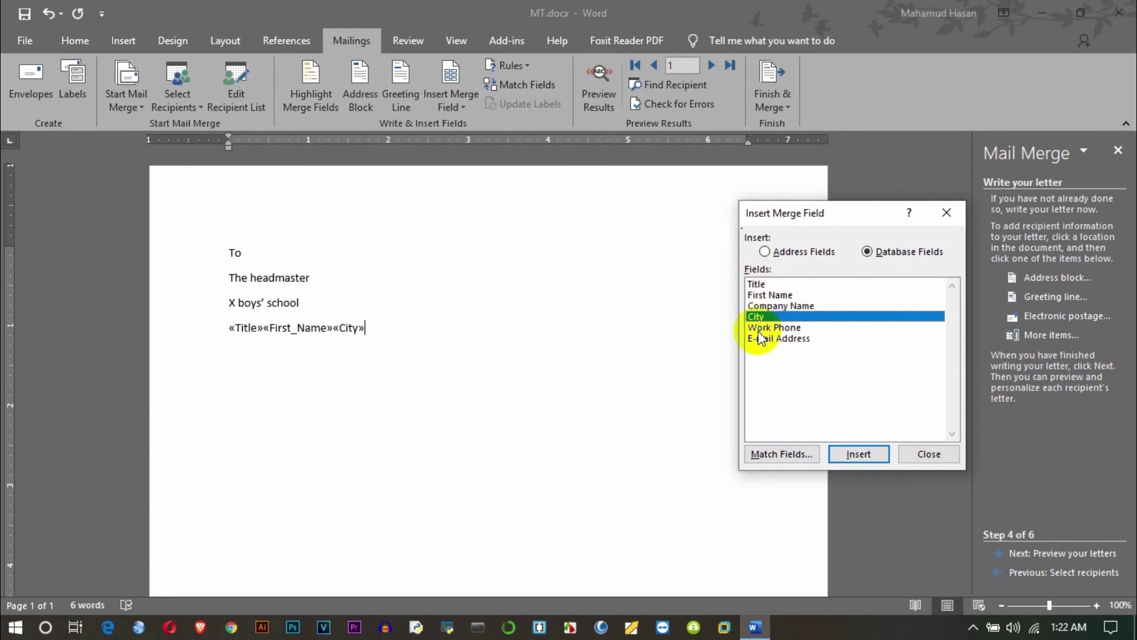
left_click(759, 330)
double_click(759, 332)
double_click(770, 340)
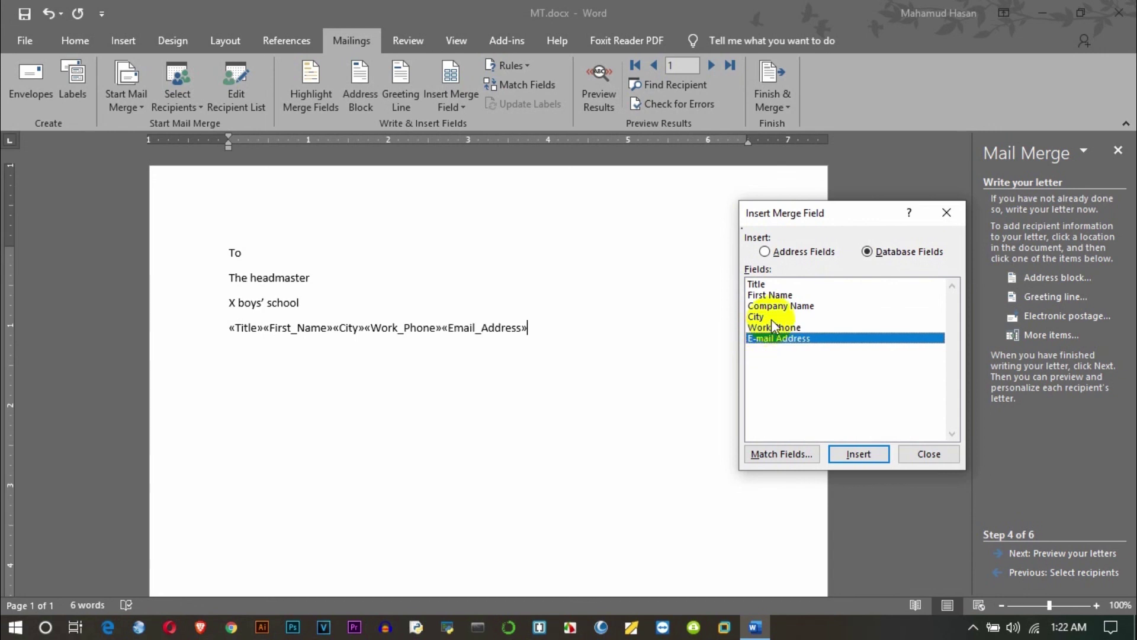
left_click(776, 296)
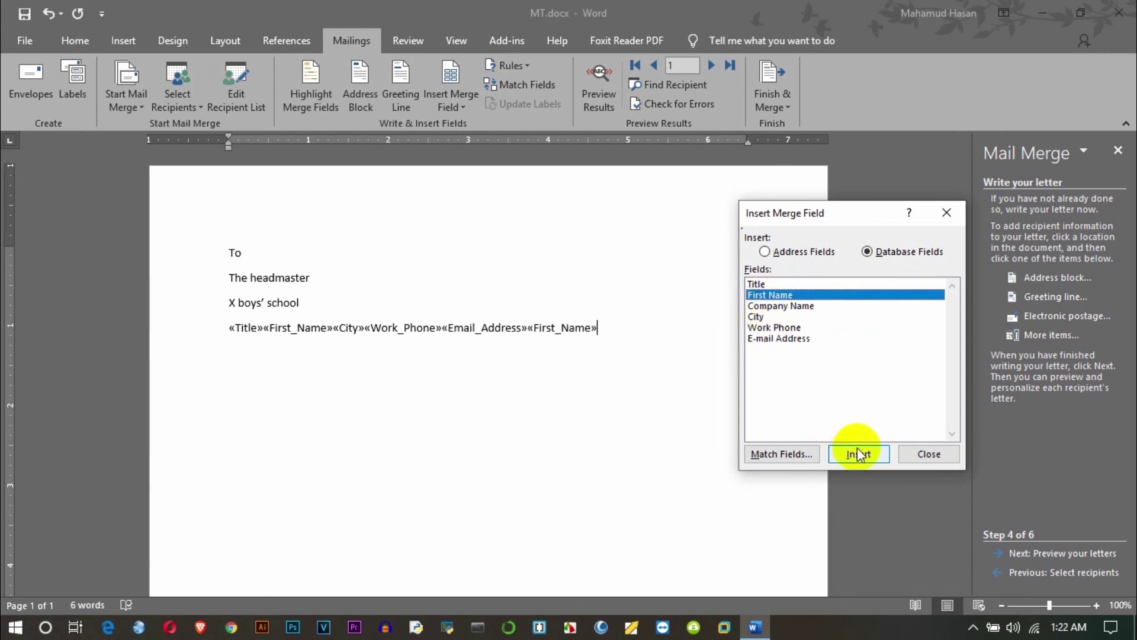
left_click(928, 454)
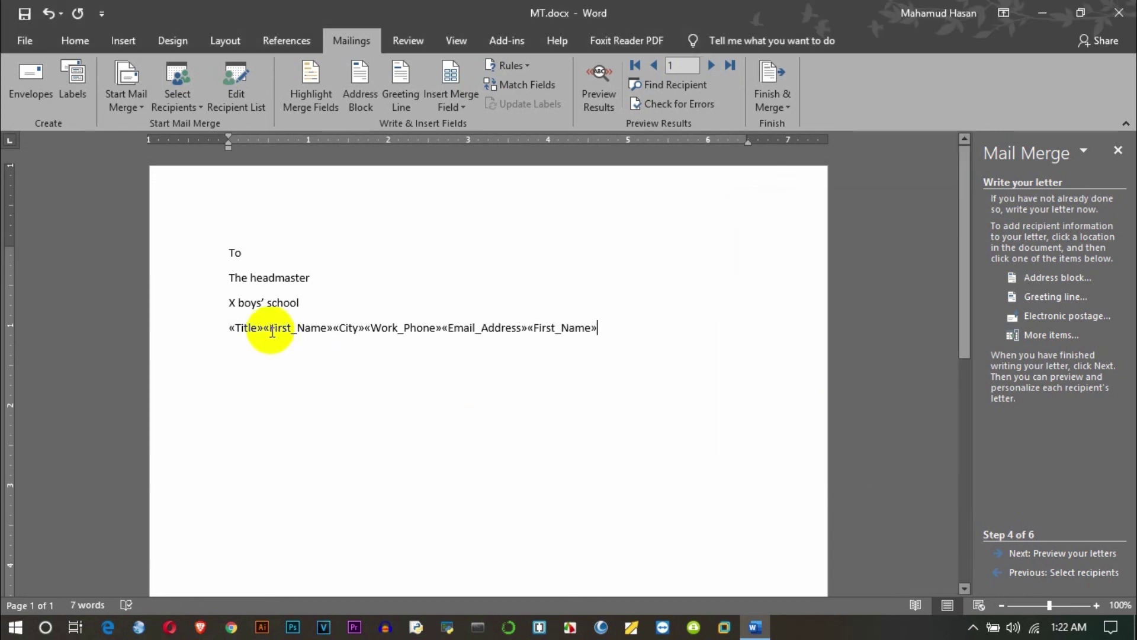
Put spaces between «Title», «First_Name» and «City» on the first field line.
left_click(269, 330)
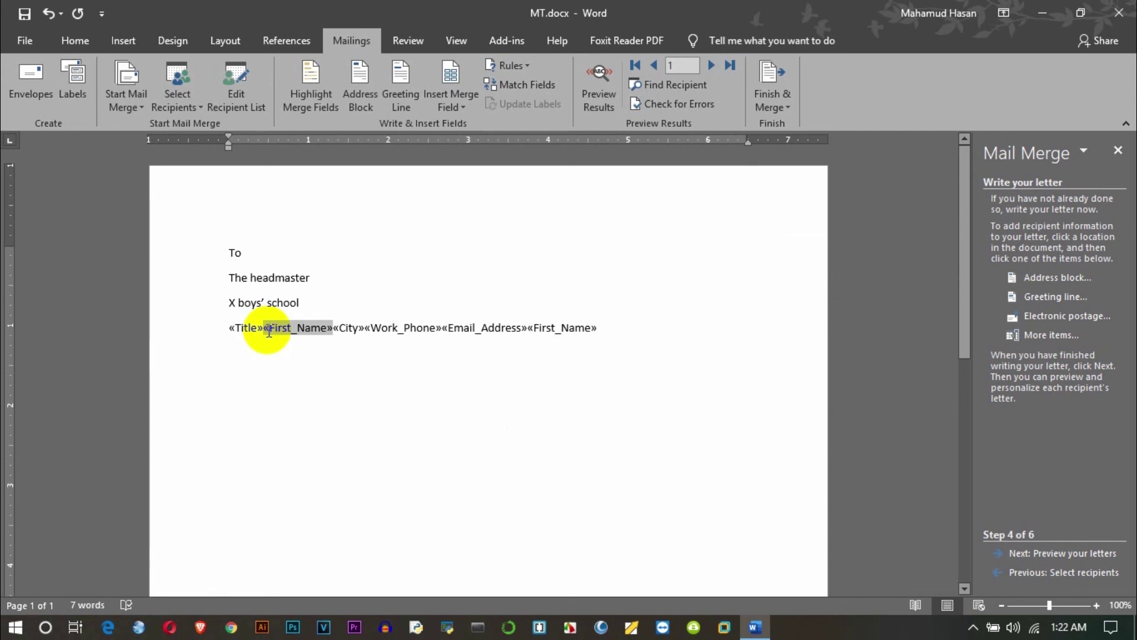
key("Left")
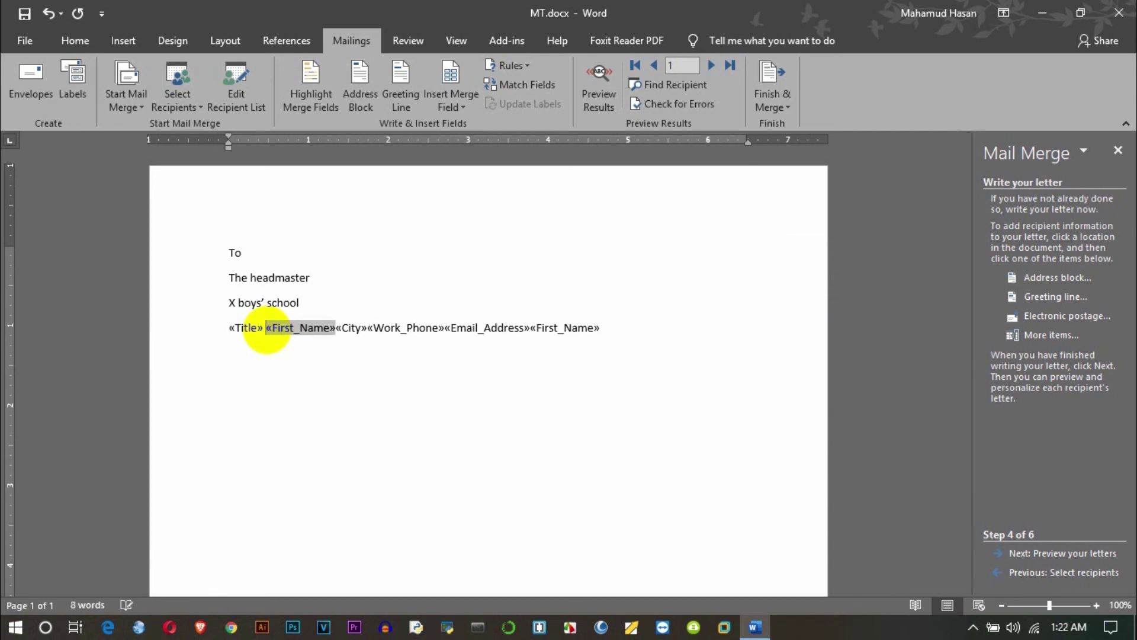
left_click(341, 326)
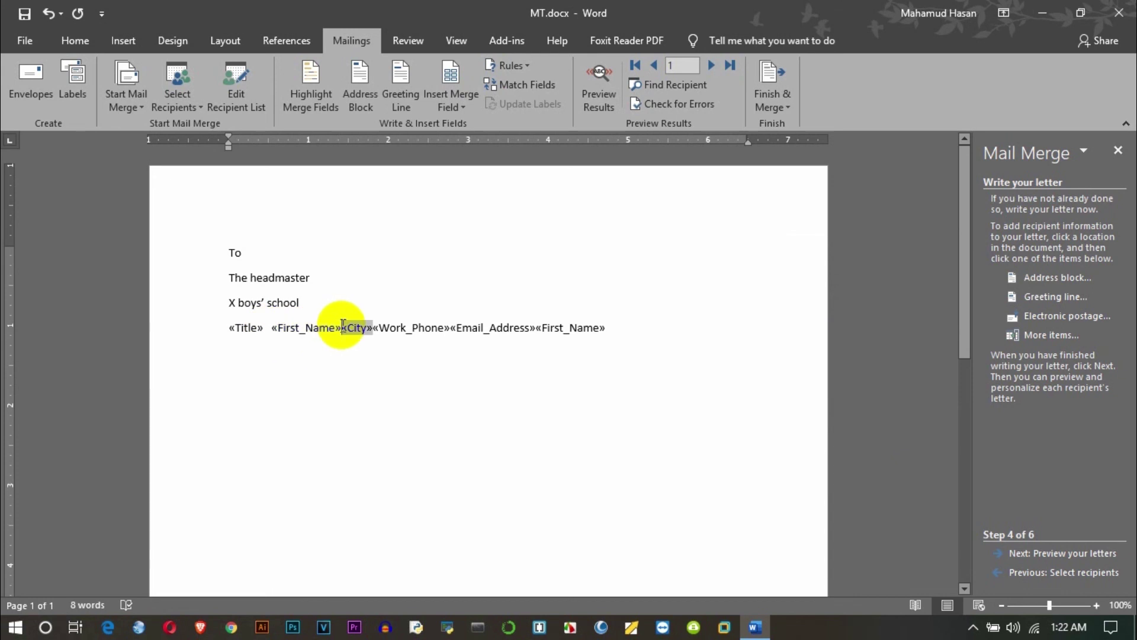
Move «Work_Phone», «Email_Address» and «First_Name» onto their own line, separated by spaces.
left_click(383, 326)
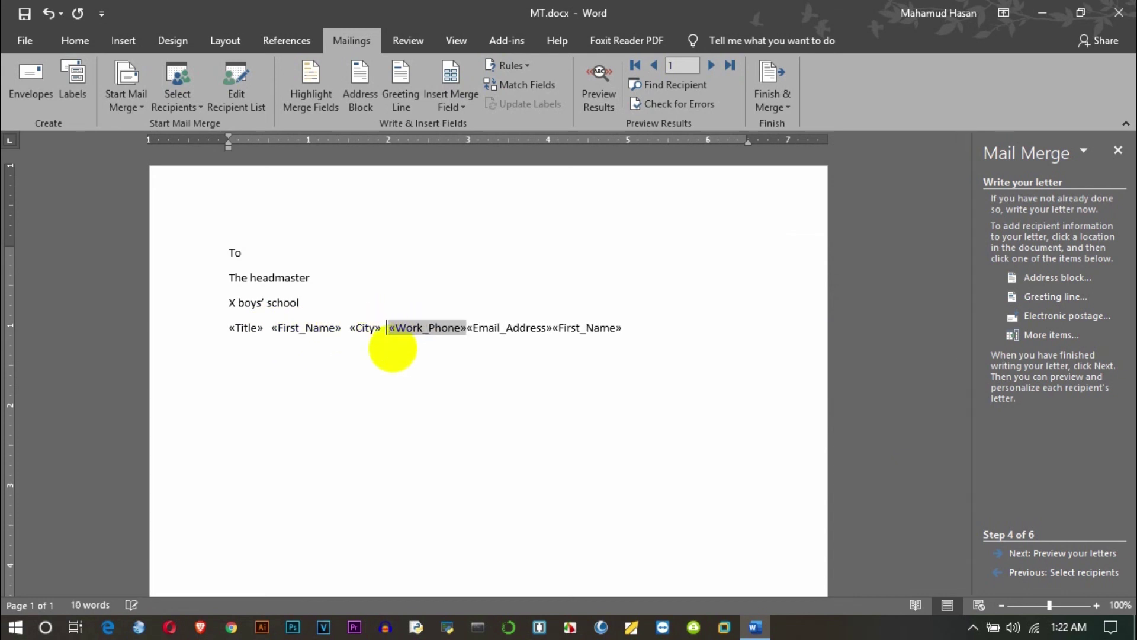
left_click(469, 324)
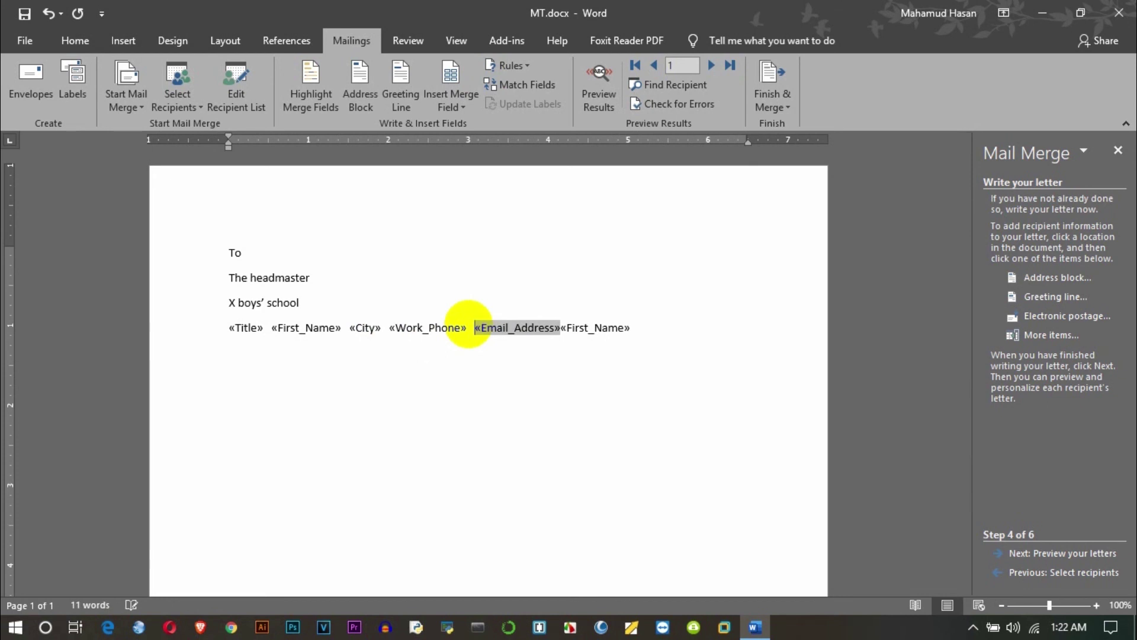
left_click(384, 327)
key("Return")
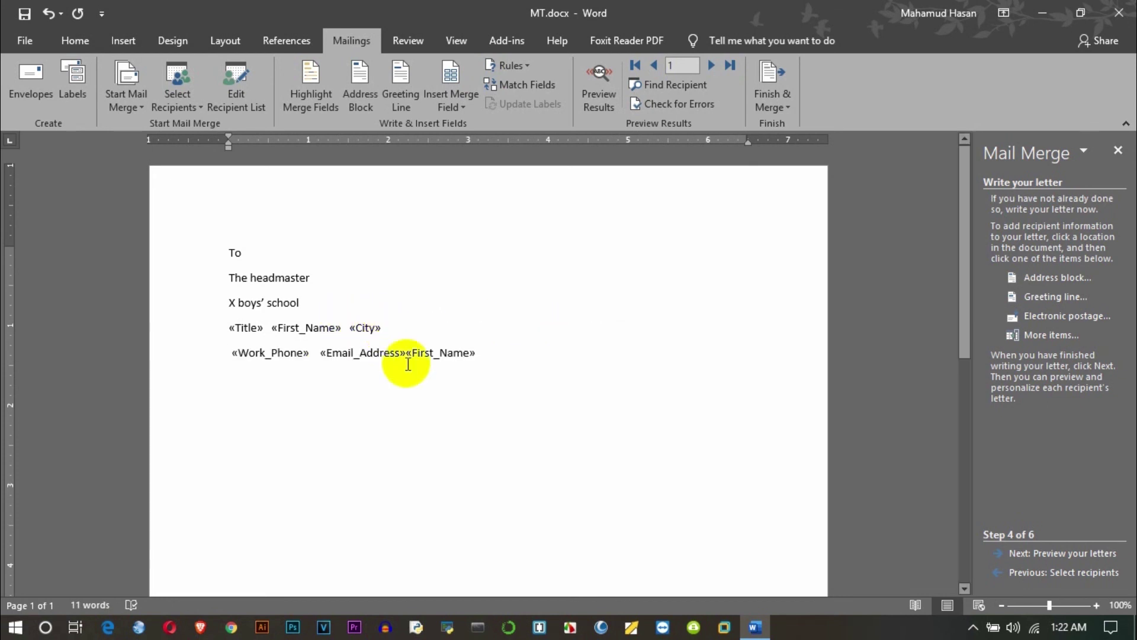
left_click(410, 352)
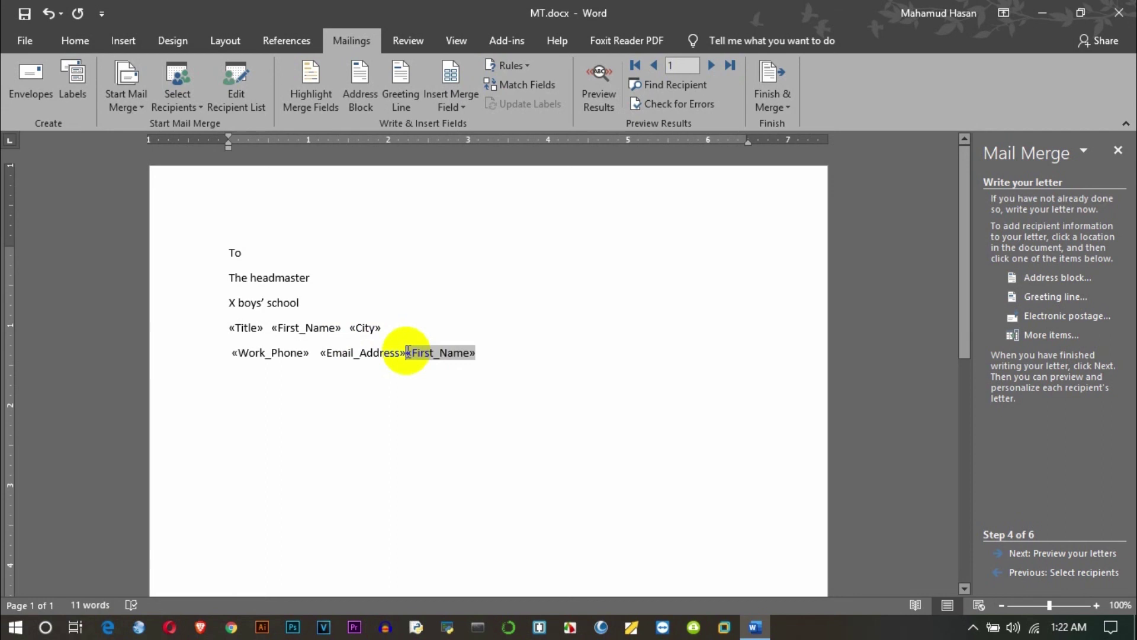
left_click(501, 350)
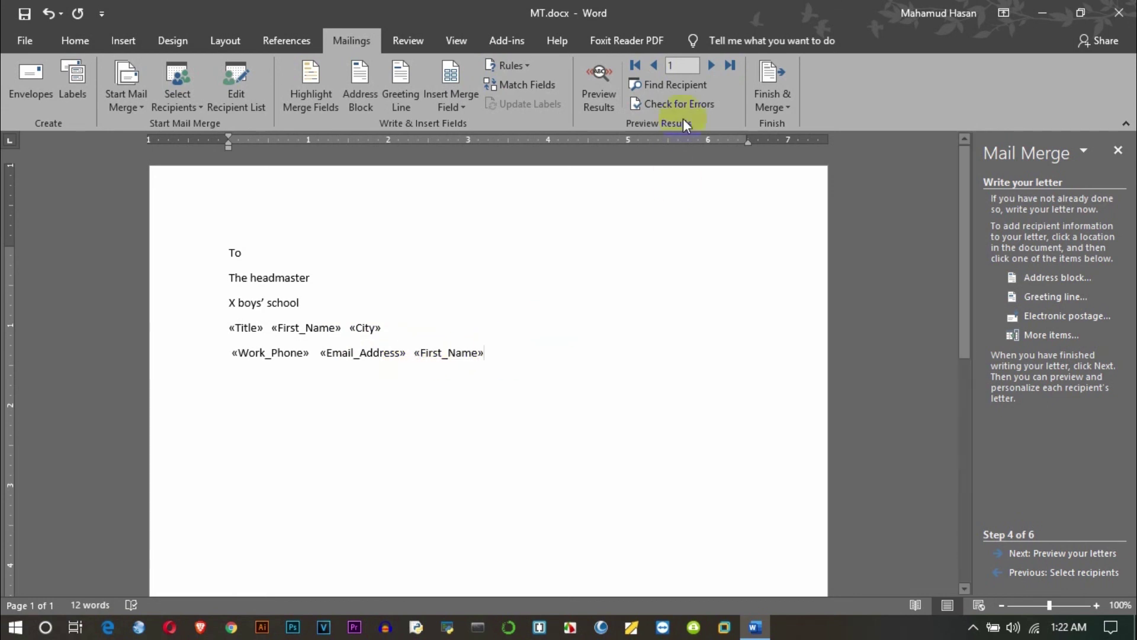
Toggle the recipient-data preview, check the last record, and leave record 1 previewed.
left_click(601, 76)
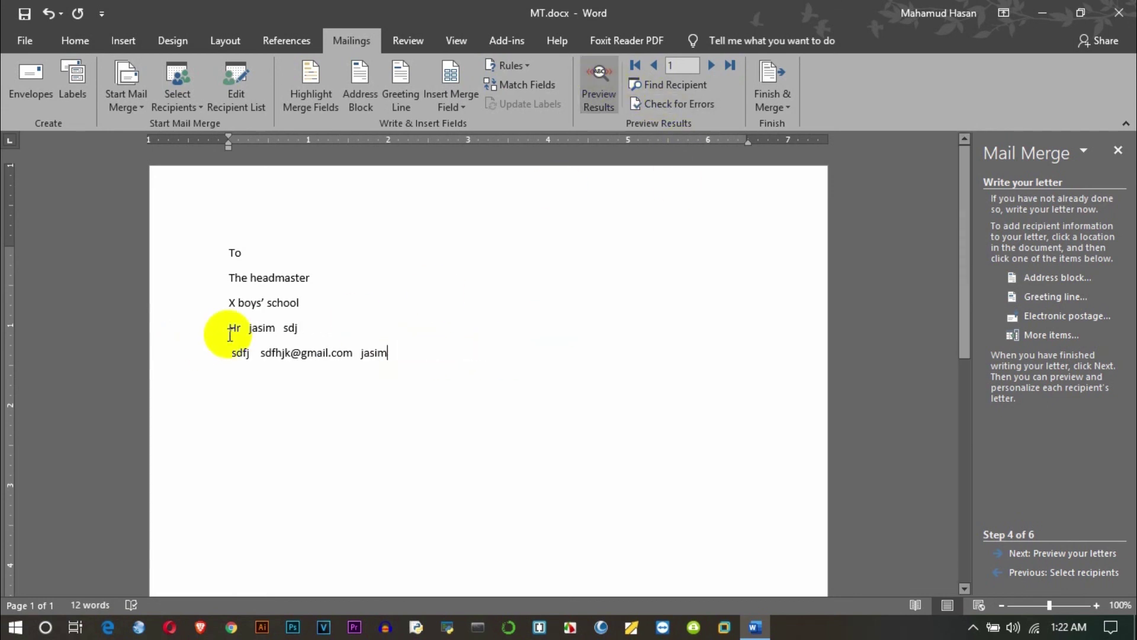
left_click(599, 83)
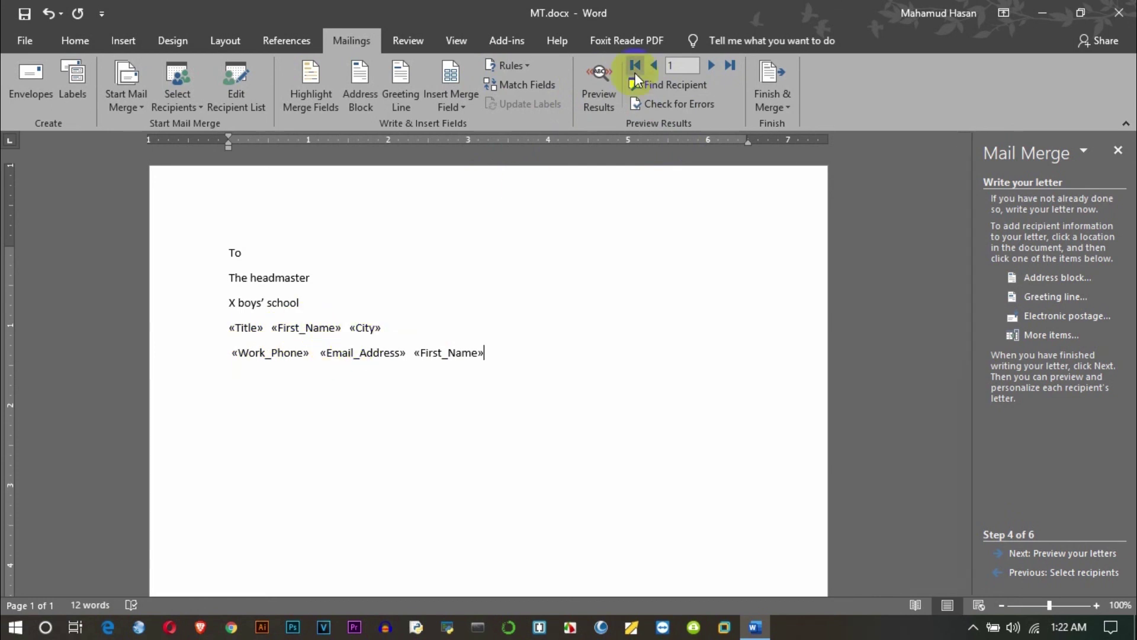
left_click(596, 108)
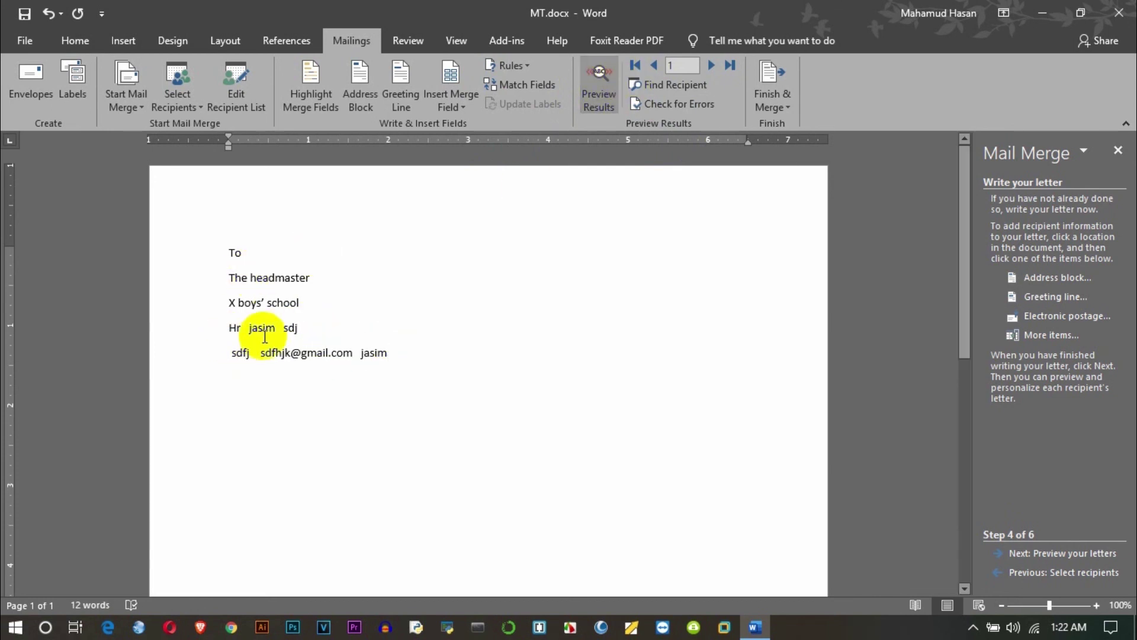
left_click(599, 87)
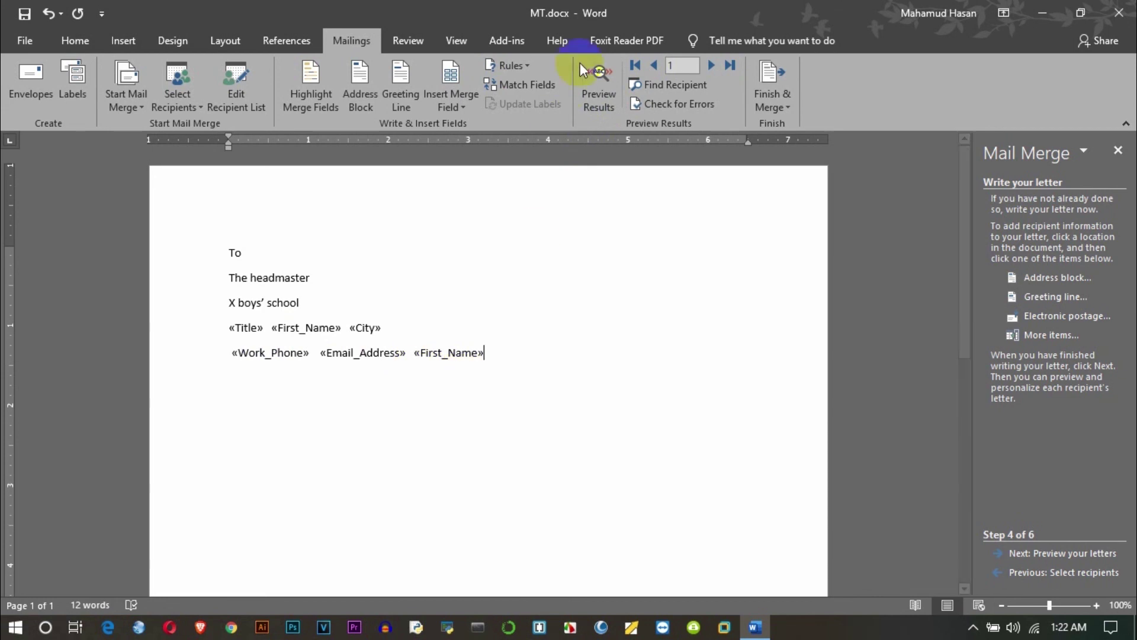
left_click(613, 77)
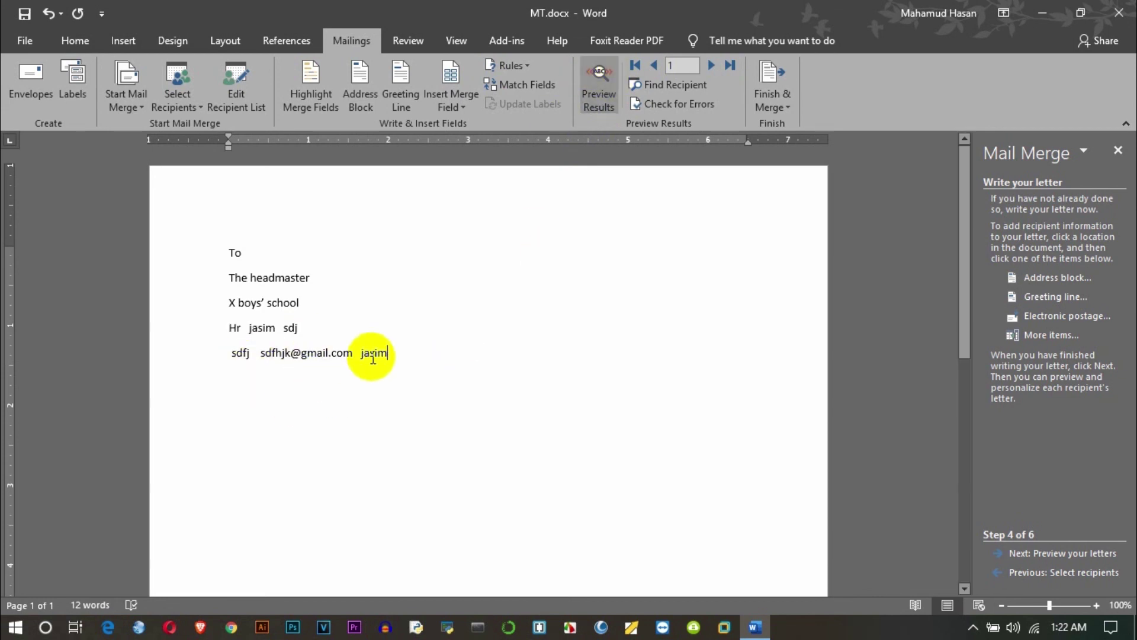
left_click(734, 60)
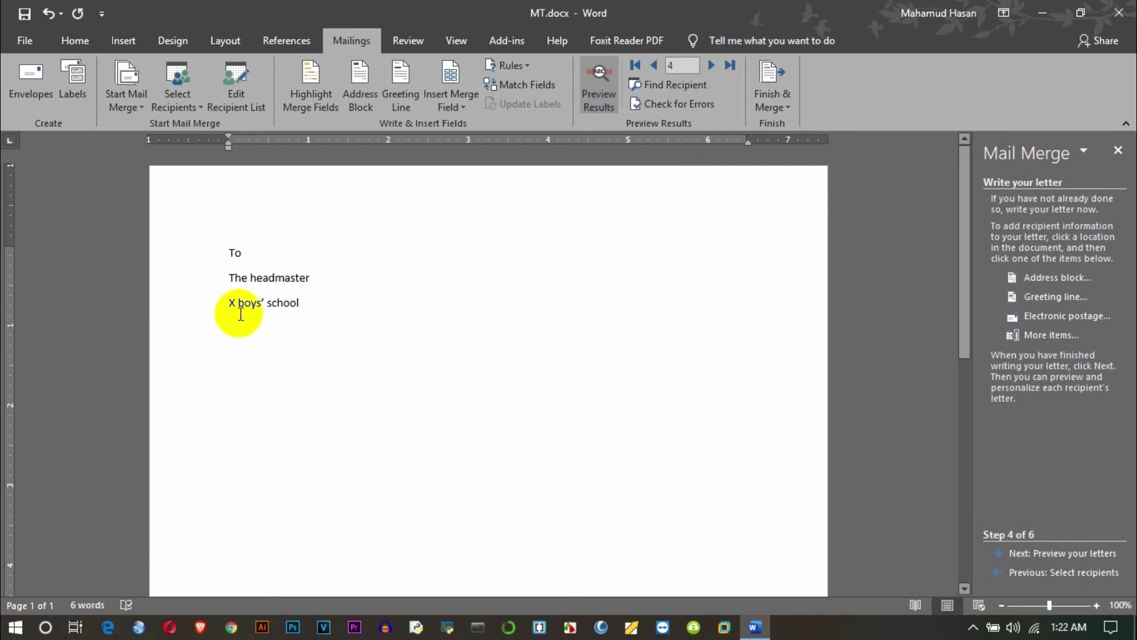
left_click(639, 66)
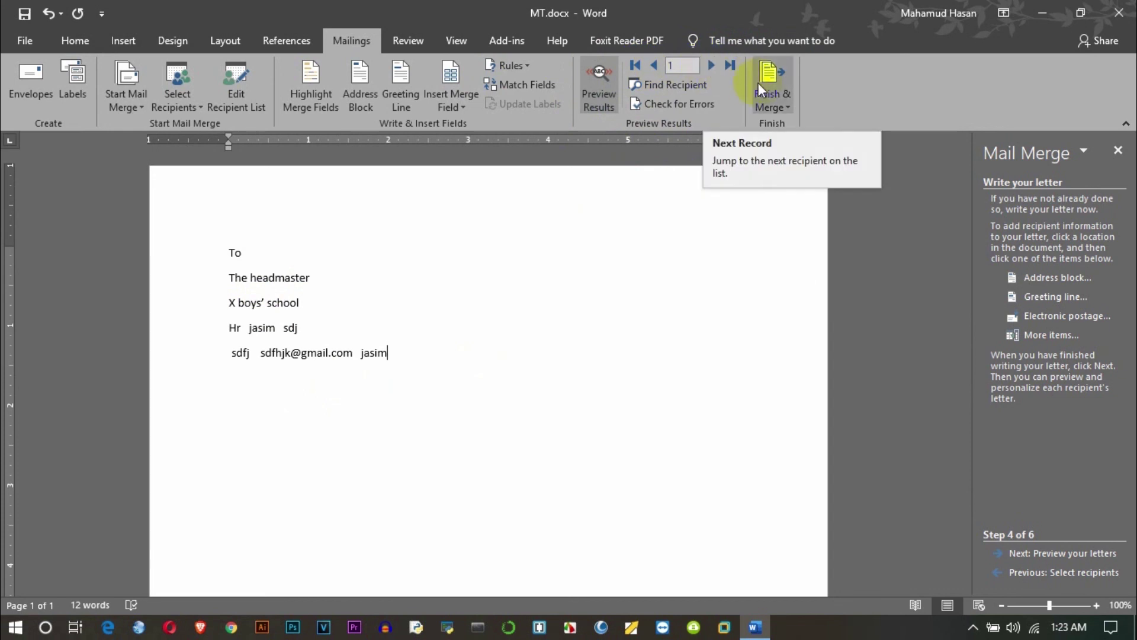
Merge all records into a new document as individual editable letters.
left_click(777, 74)
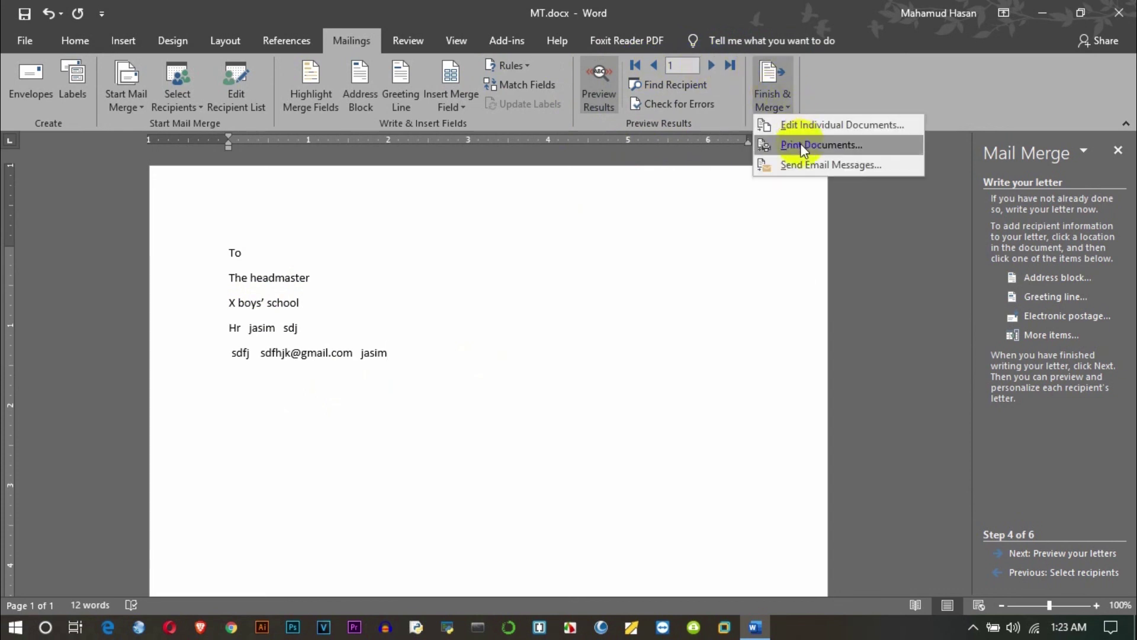
left_click(795, 125)
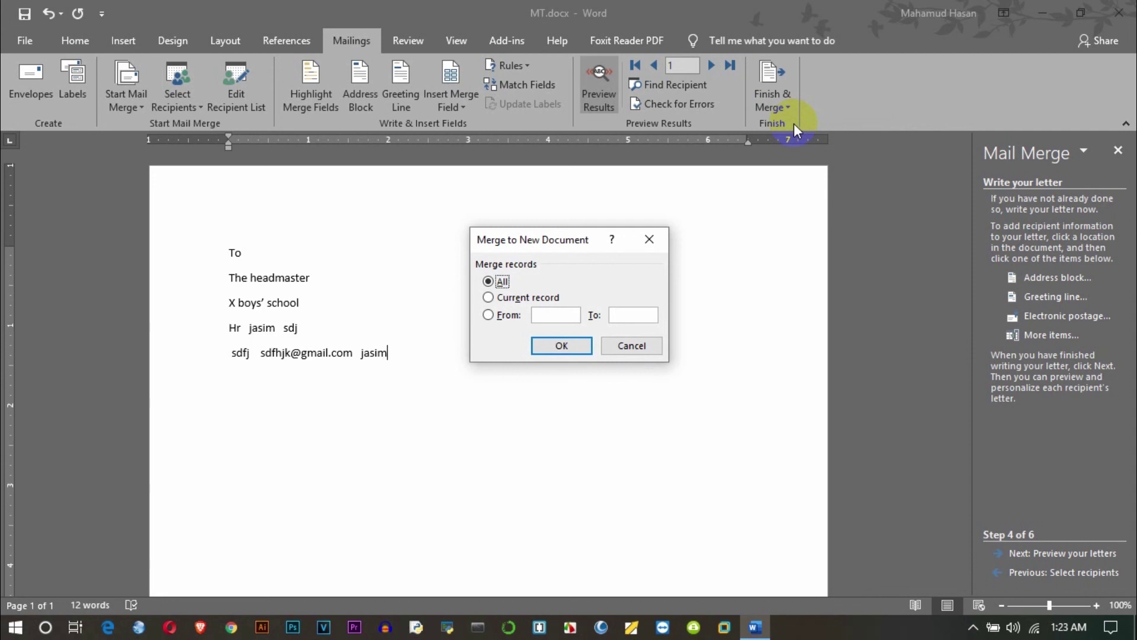
left_click(560, 344)
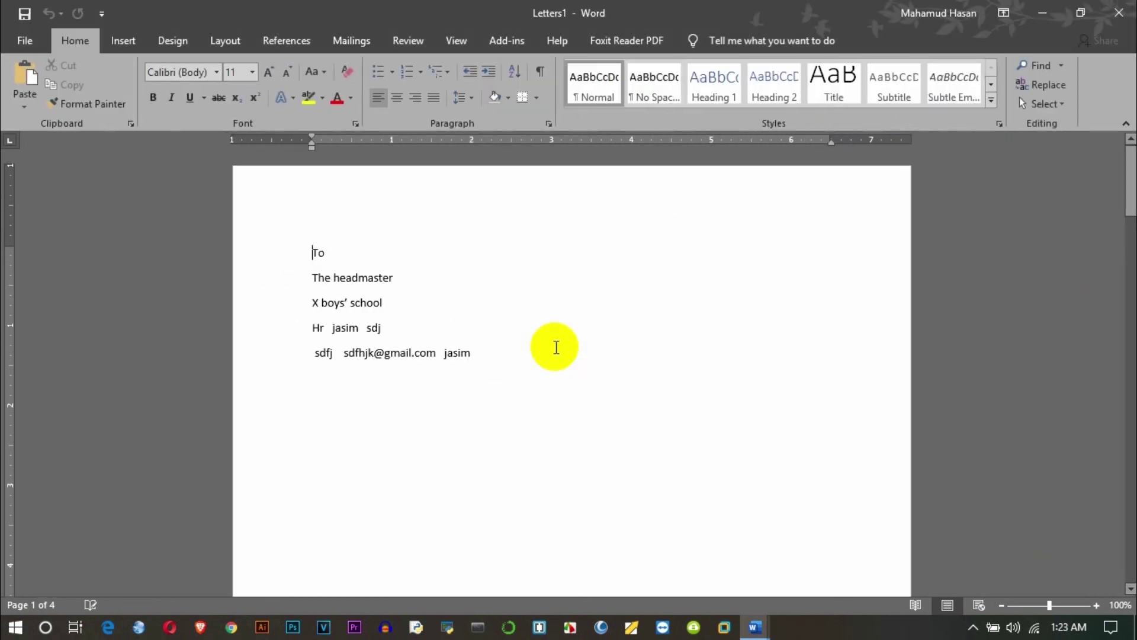
Scroll through the four Letters1 pages to review each recipient's letter.
scroll(556, 347, "down", 5)
scroll(556, 347, "down", 3)
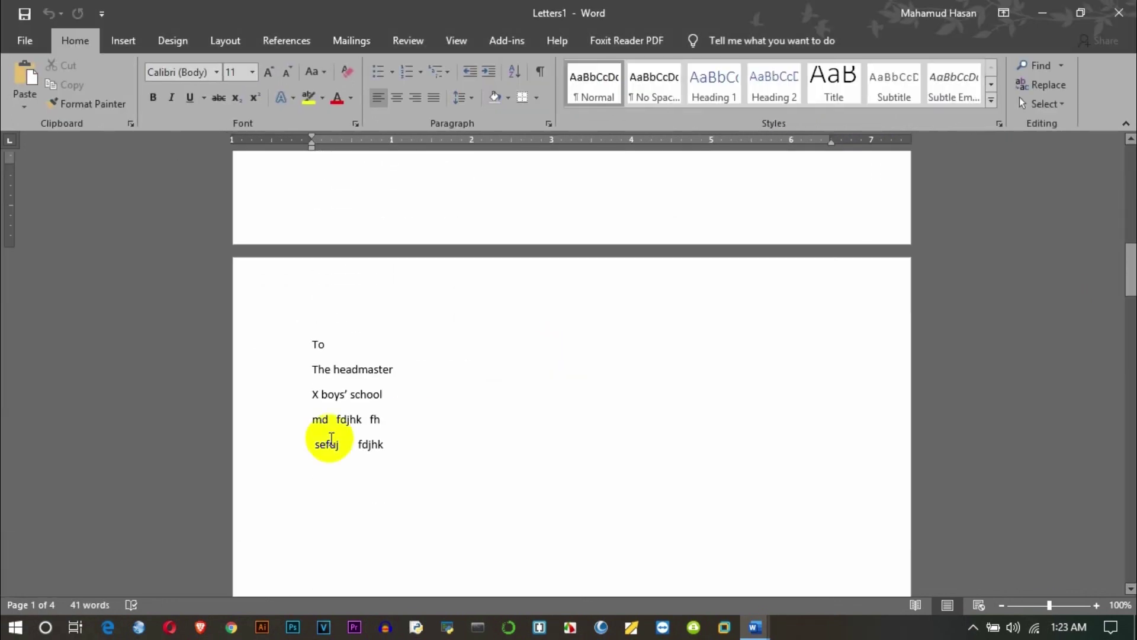
scroll(315, 411, "down", 3)
scroll(314, 411, "down", 4)
scroll(315, 411, "down", 4)
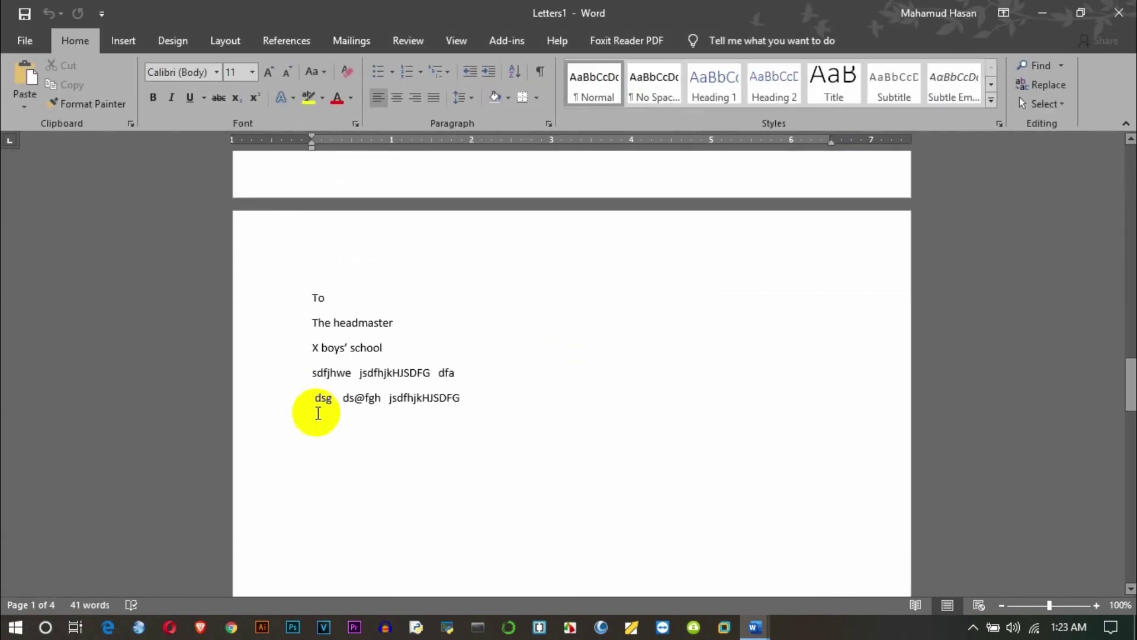
scroll(314, 411, "down", 1)
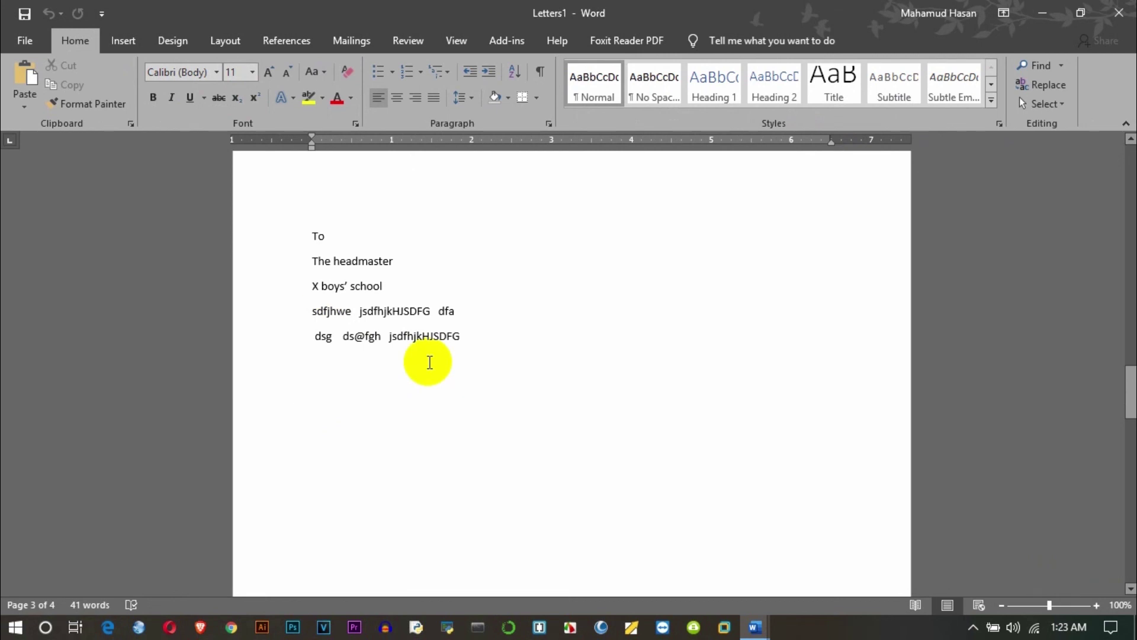
scroll(429, 361, "down", 5)
scroll(429, 358, "up", 3)
scroll(451, 296, "down", 5)
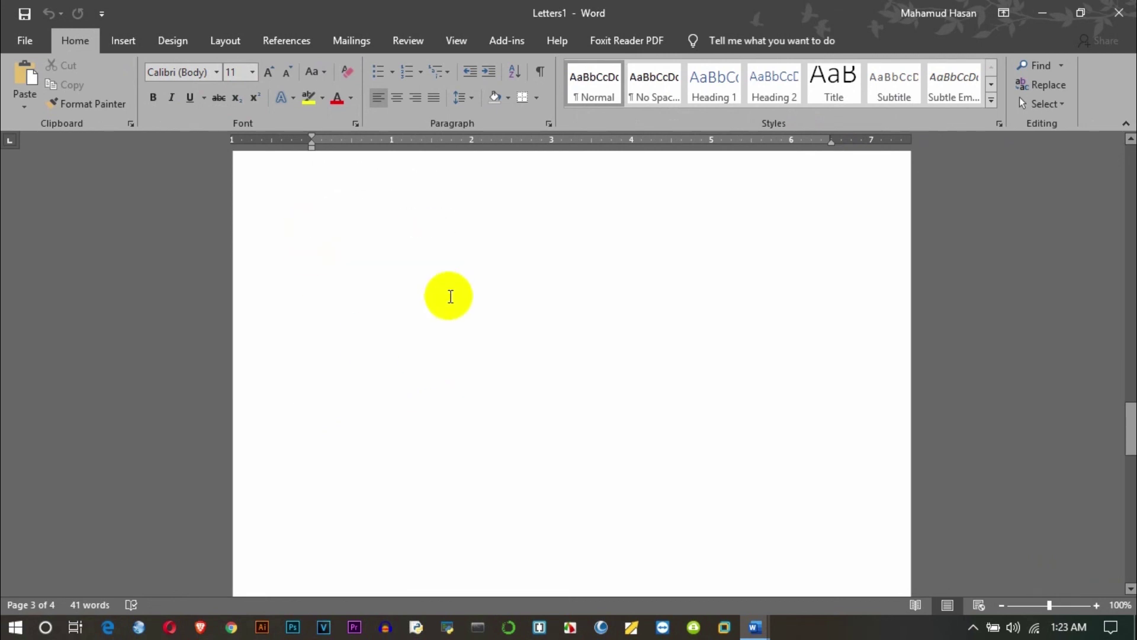
scroll(451, 296, "down", 3)
scroll(451, 296, "down", 5)
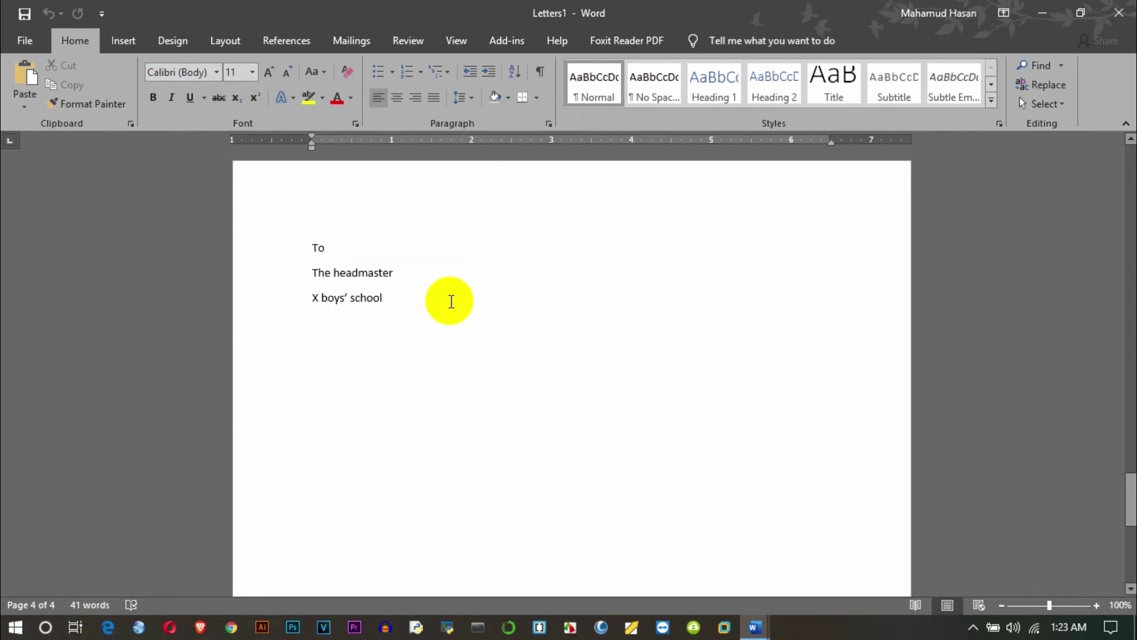
scroll(451, 301, "down", 3)
scroll(452, 302, "up", 3)
scroll(451, 301, "up", 5)
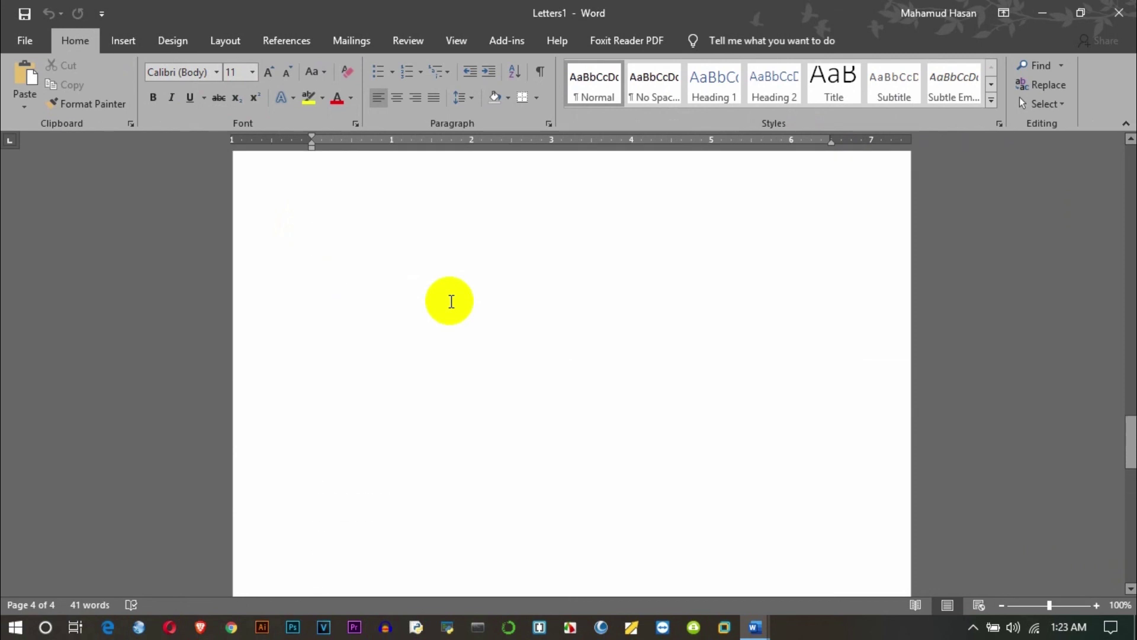
scroll(451, 301, "up", 3)
scroll(451, 302, "up", 5)
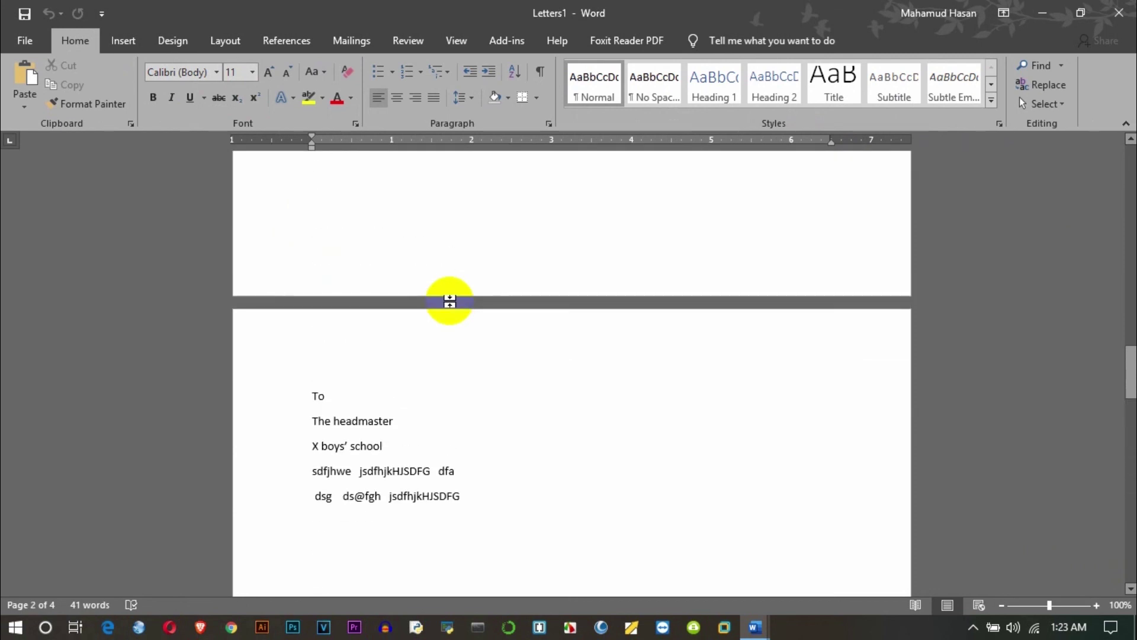